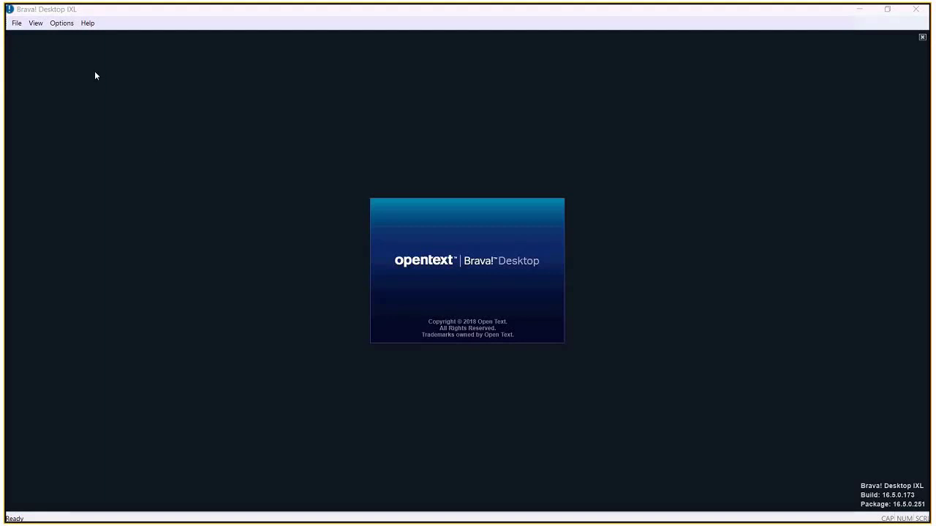
# Open the PDF version of the loan application.
pyautogui.click(17, 24)
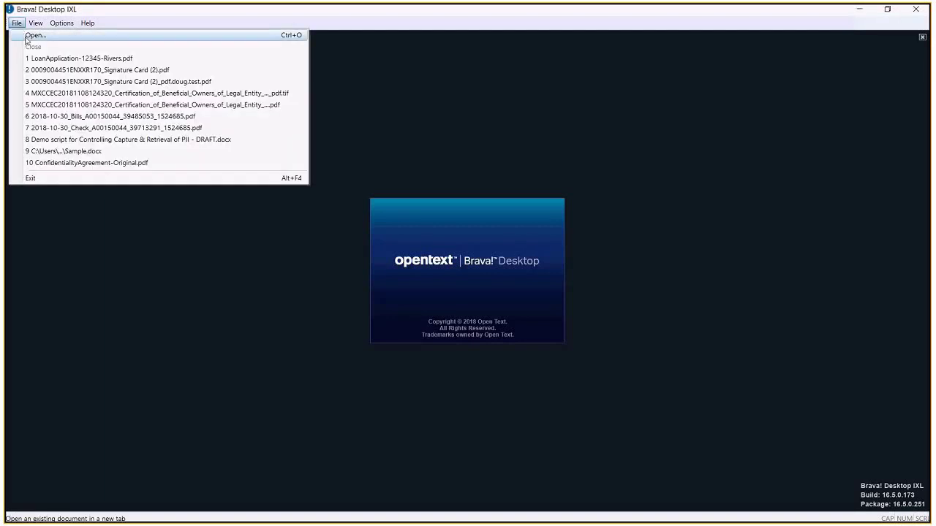
pyautogui.click(27, 40)
pyautogui.click(153, 101)
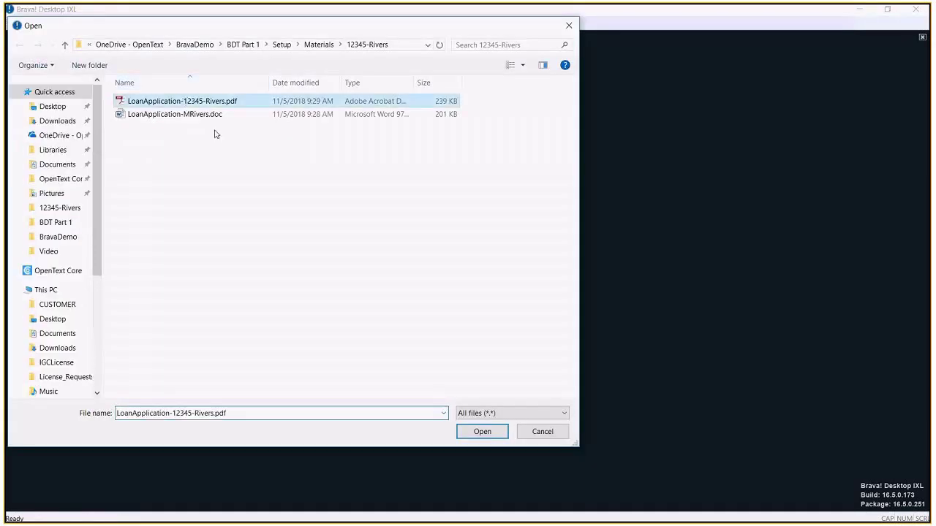
pyautogui.click(482, 432)
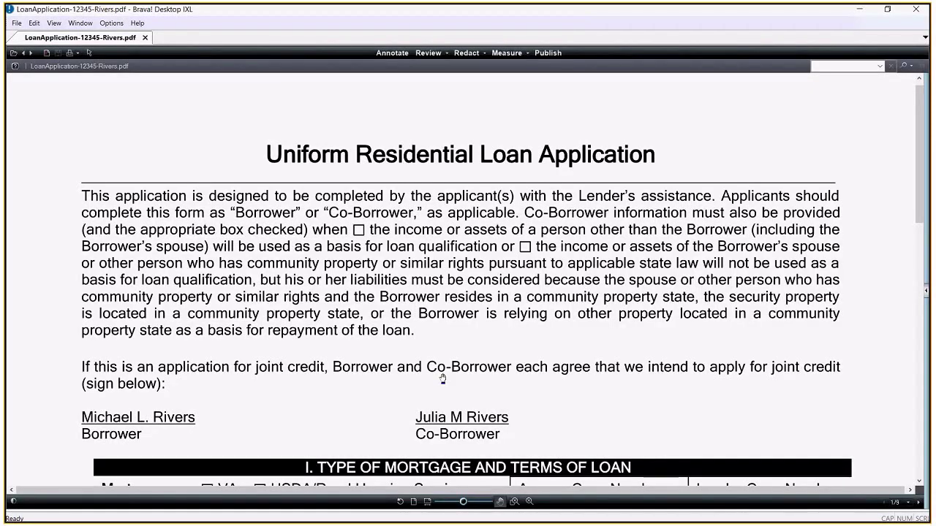
# Fit the whole page in the view and go to page 2 of the loan application.
pyautogui.click(414, 502)
pyautogui.click(414, 503)
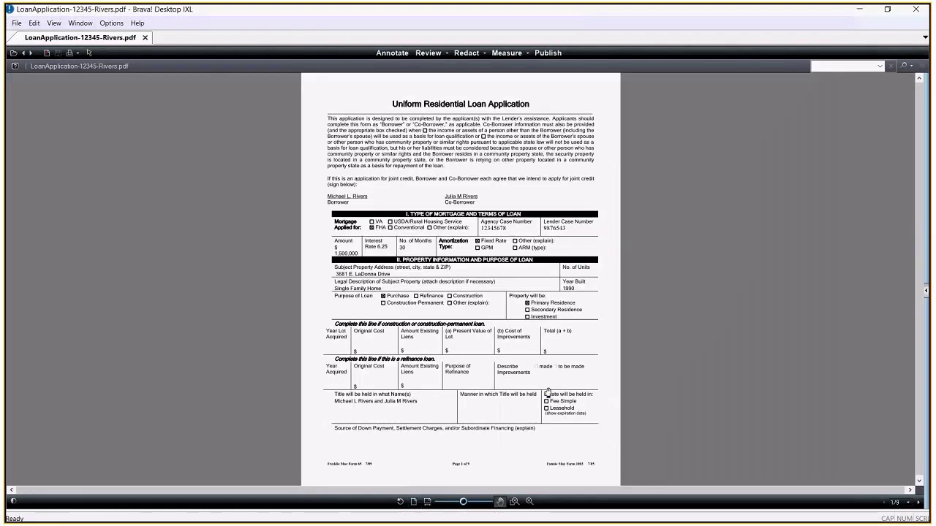
pyautogui.scroll(-1, 792, 450)
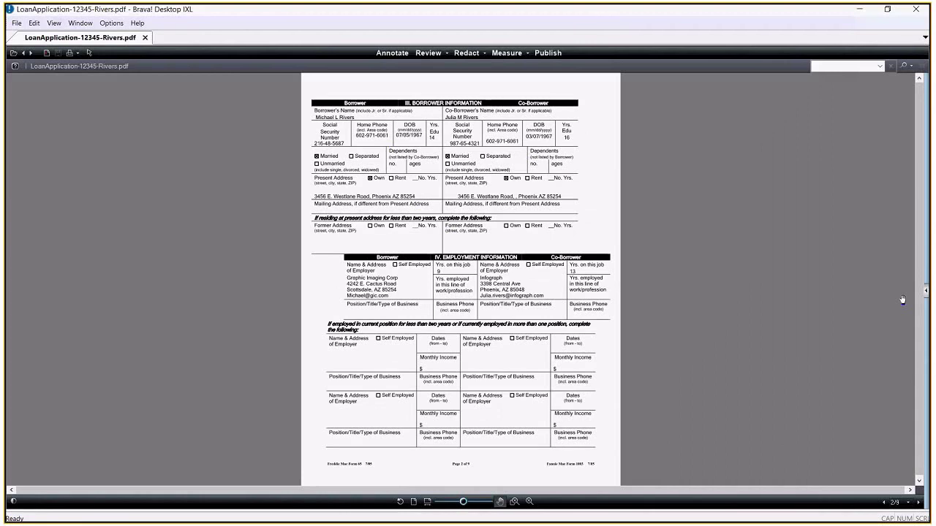
# Show the page thumbnails and fit page 2 to the view width at the Borrower Information section.
pyautogui.click(925, 292)
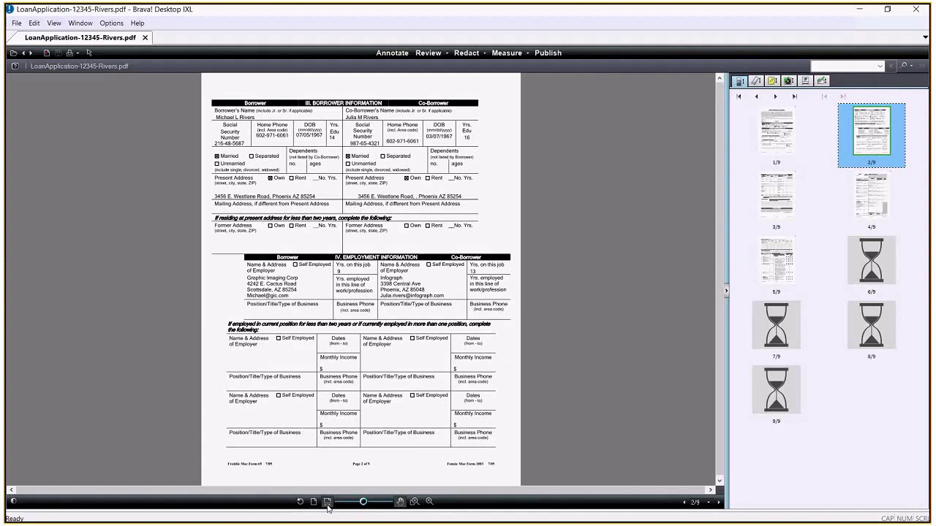
pyautogui.click(327, 503)
pyautogui.scroll(3, 319, 468)
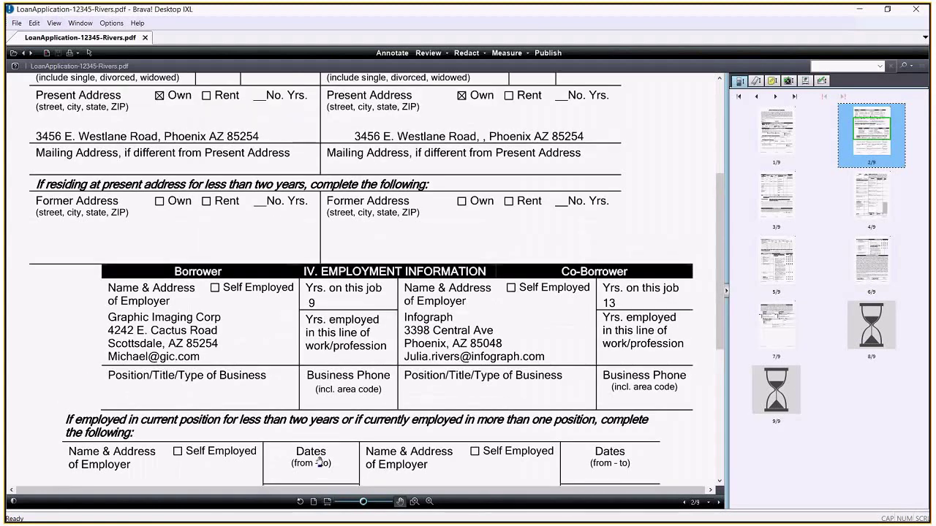
pyautogui.scroll(1, 319, 464)
pyautogui.scroll(3, 320, 461)
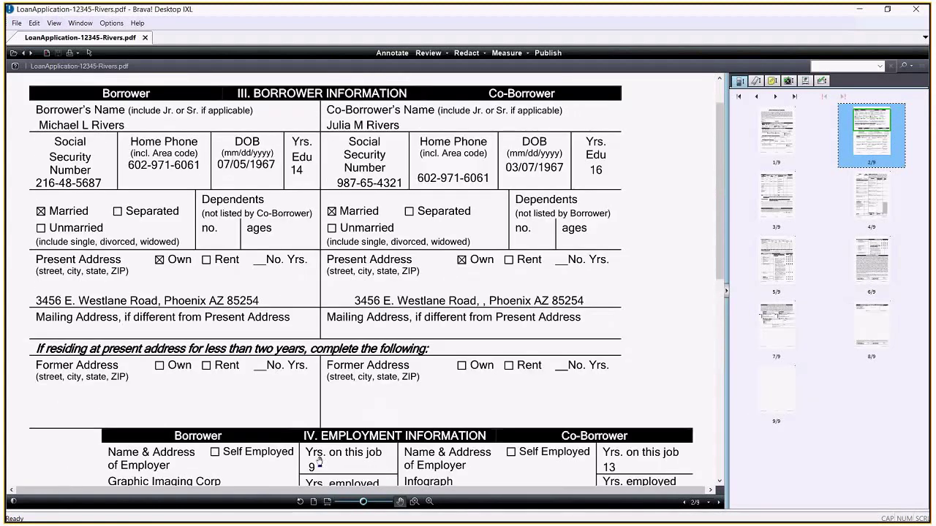
# Redact all Social Security numbers, phone numbers and email addresses in the document with the reason PII.
pyautogui.click(465, 54)
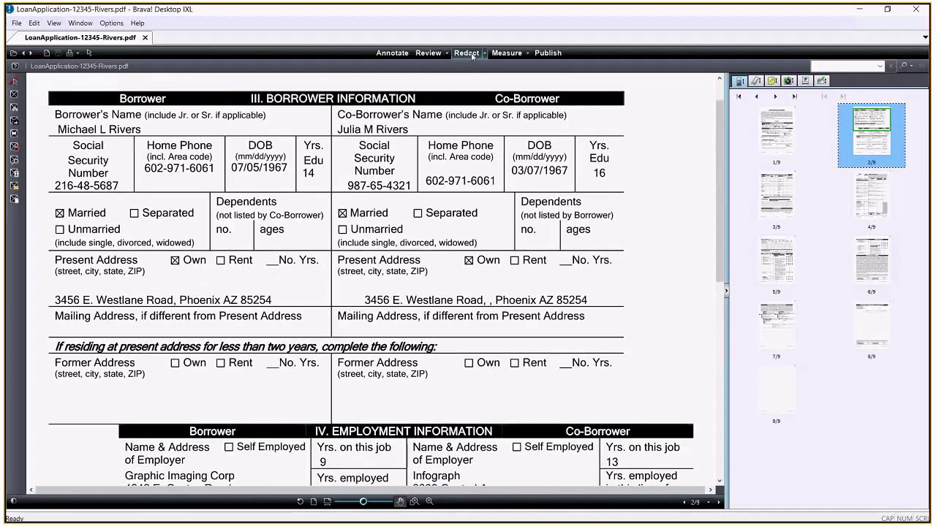
pyautogui.click(15, 151)
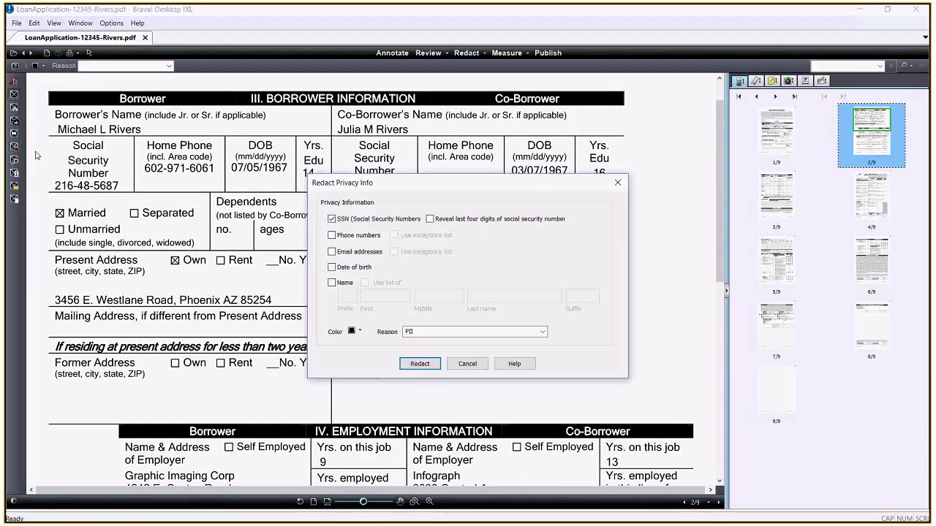
pyautogui.click(331, 235)
pyautogui.click(332, 253)
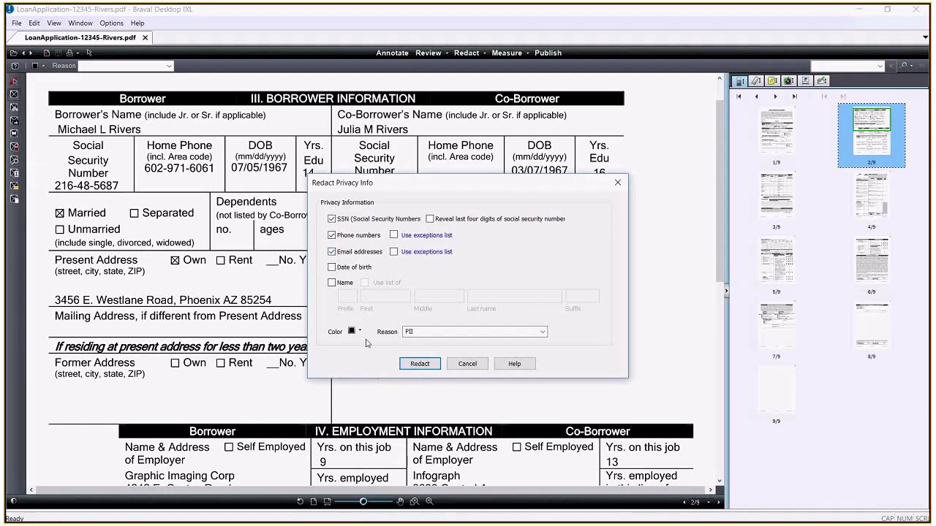
pyautogui.click(419, 363)
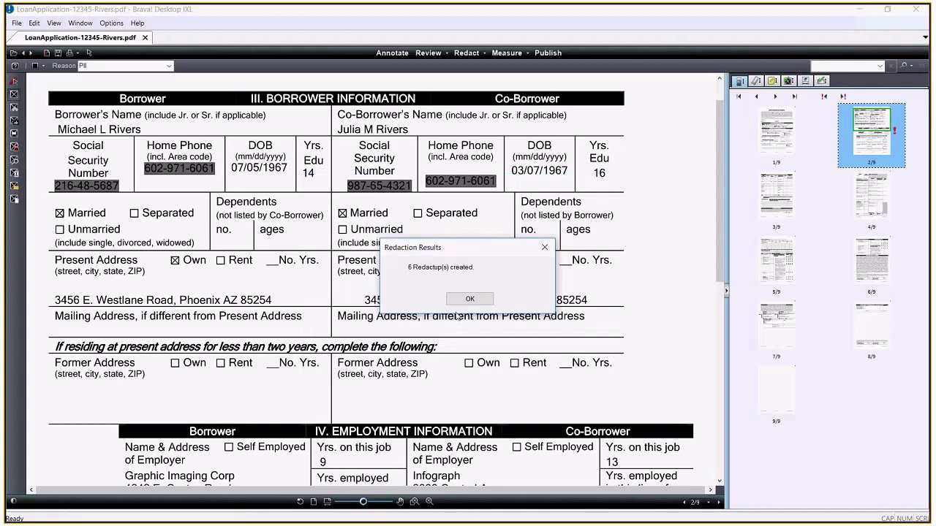
pyautogui.click(466, 302)
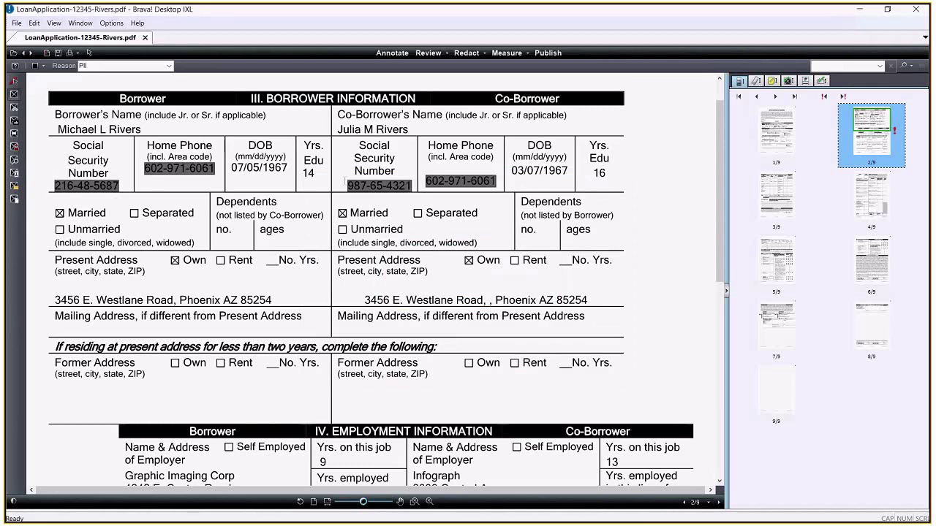
# Set the borrower's Social Security number redaction to red with the reason PII-TAXID.
pyautogui.scroll(-1, 388, 196)
pyautogui.scroll(-2, 223, 400)
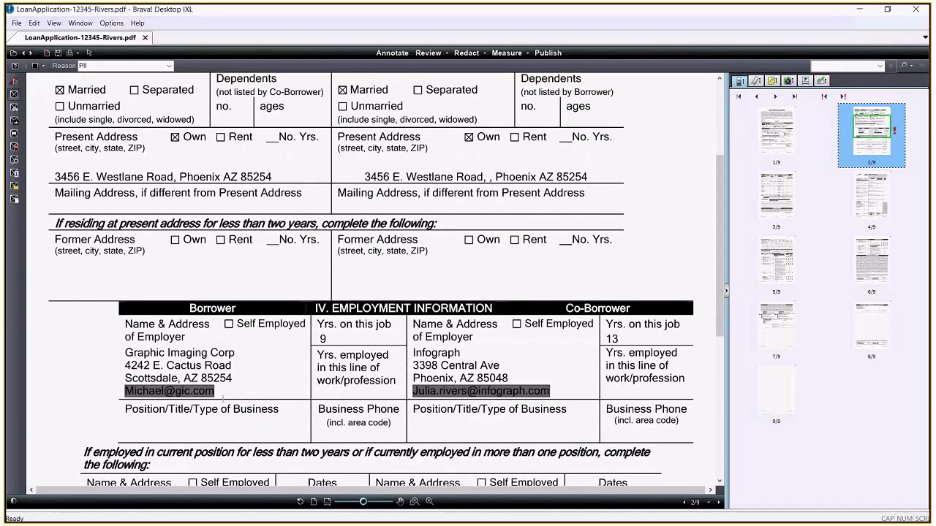
pyautogui.scroll(3, 223, 397)
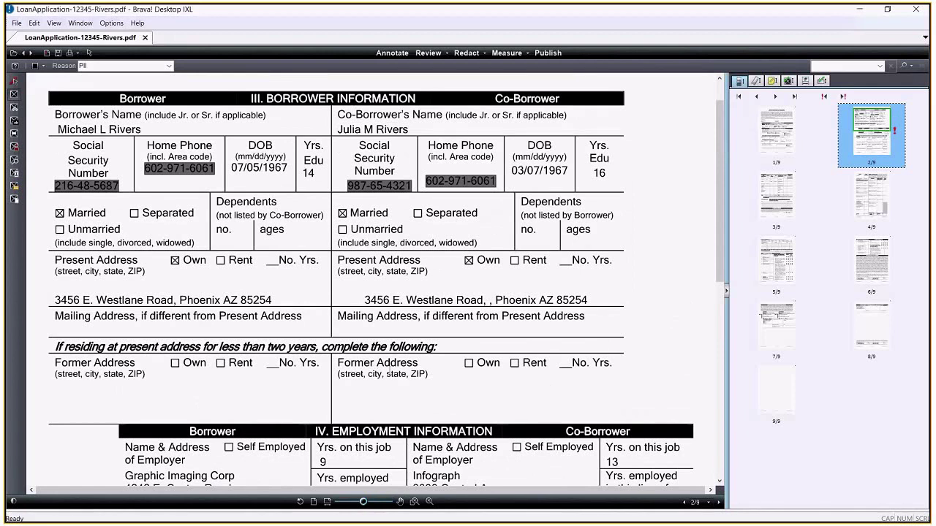
pyautogui.scroll(1, 87, 219)
pyautogui.click(88, 226)
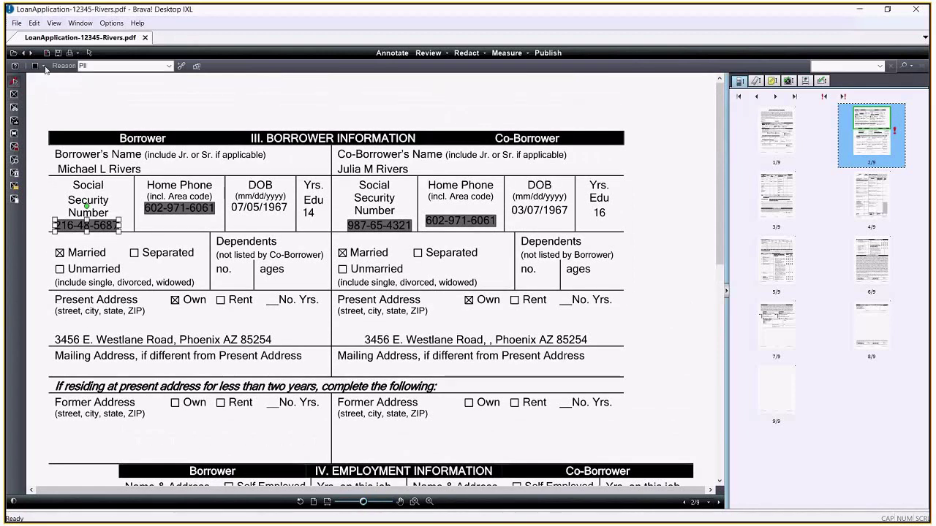
pyautogui.click(43, 66)
pyautogui.click(38, 81)
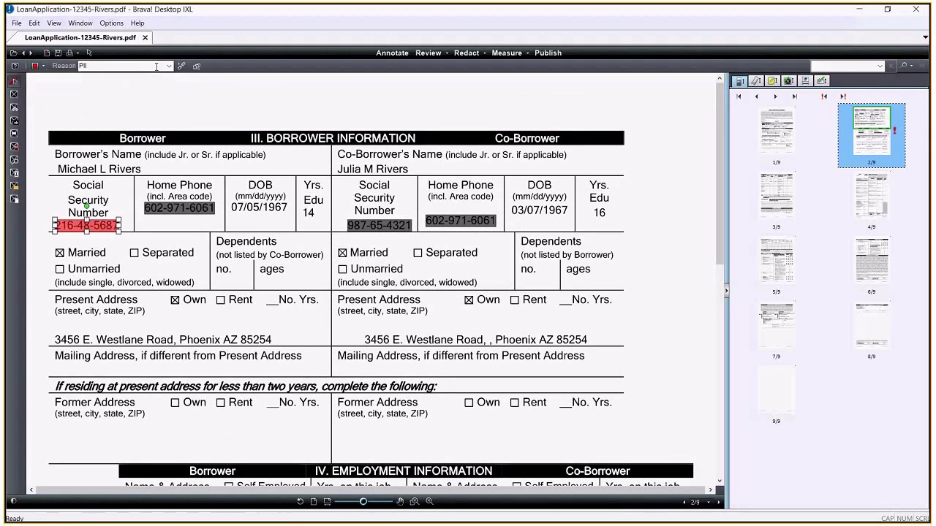
pyautogui.click(149, 66)
pyautogui.write('PII-TAXID')
# Set the co-borrower's Social Security number redaction to red with the reason PII-TAXID.
pyautogui.click(376, 225)
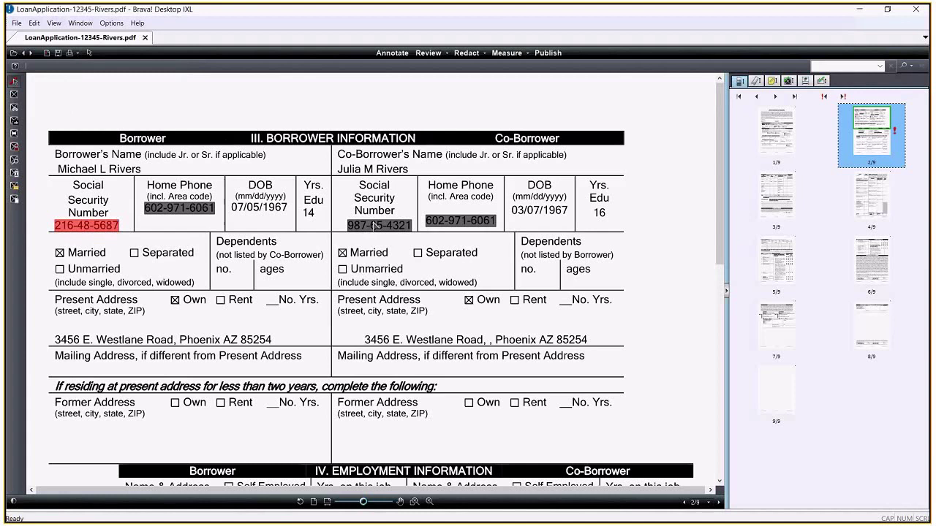
pyautogui.click(44, 66)
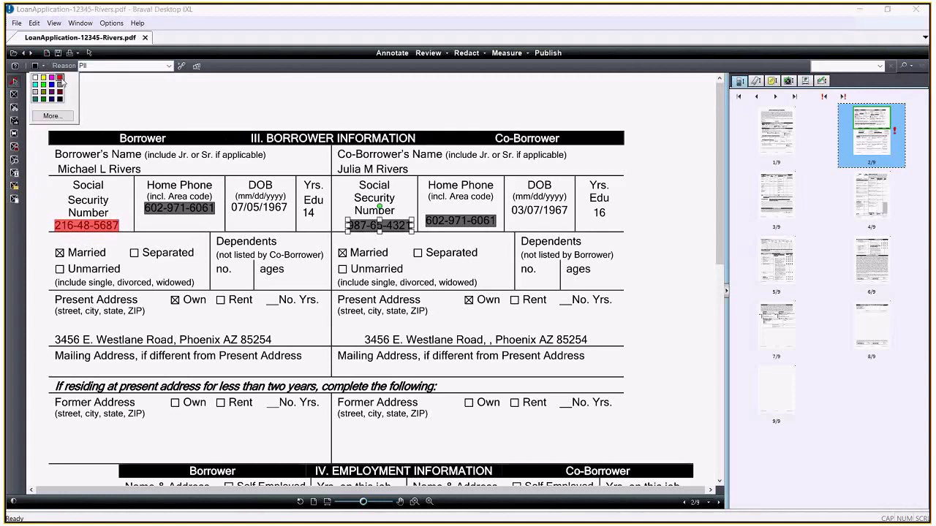
pyautogui.click(38, 79)
pyautogui.click(169, 66)
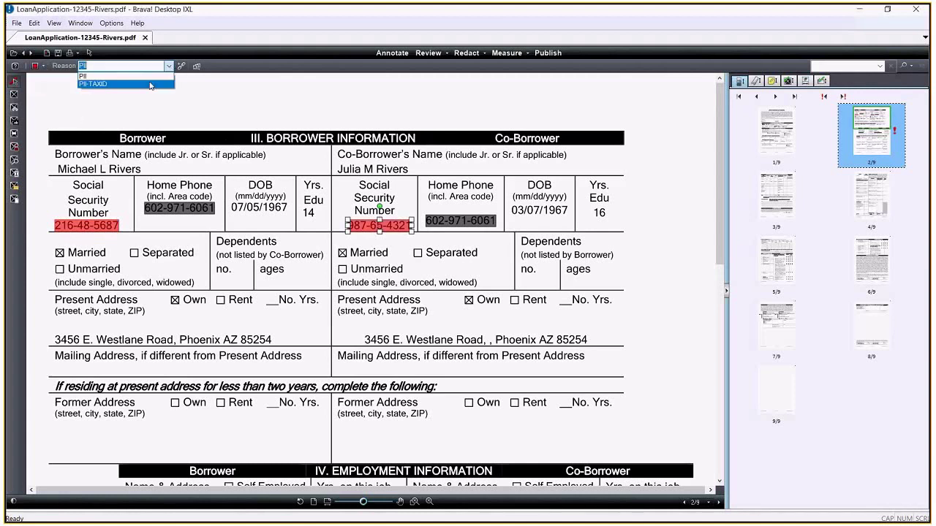
pyautogui.click(150, 85)
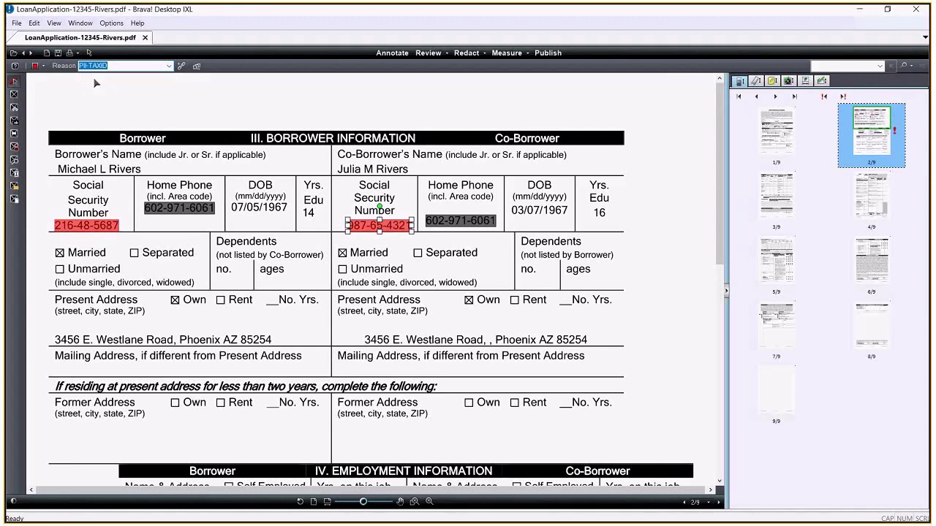
pyautogui.click(94, 84)
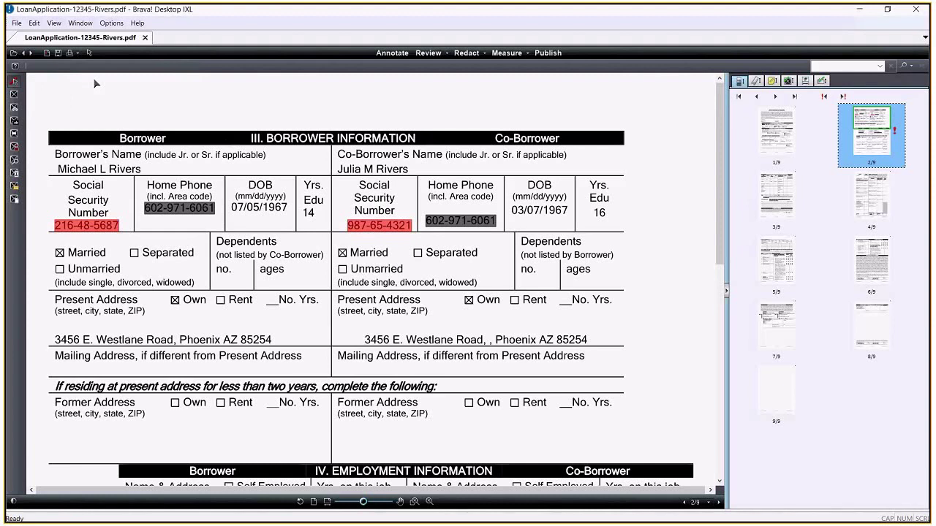
# Compare the colors and reasons of the Social Security number and home phone redactions for borrower and co-borrower.
pyautogui.click(83, 229)
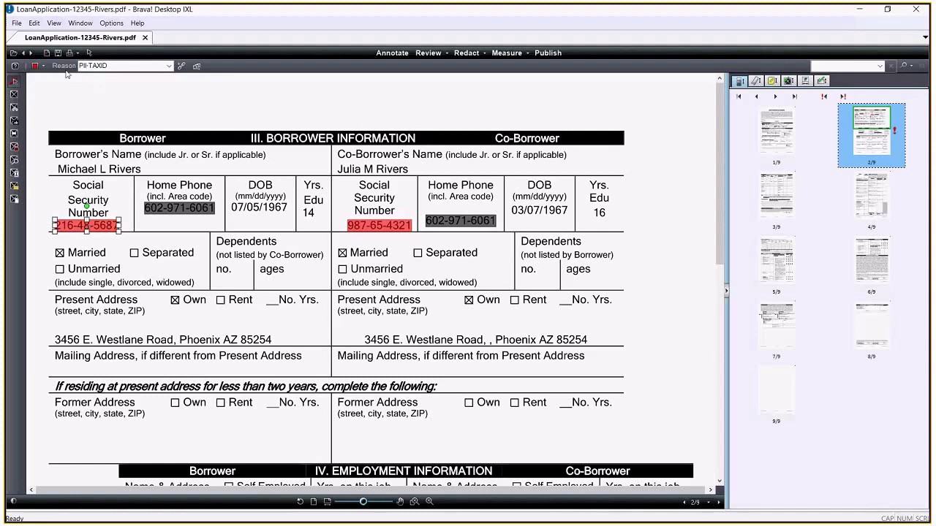
pyautogui.press('Tab')
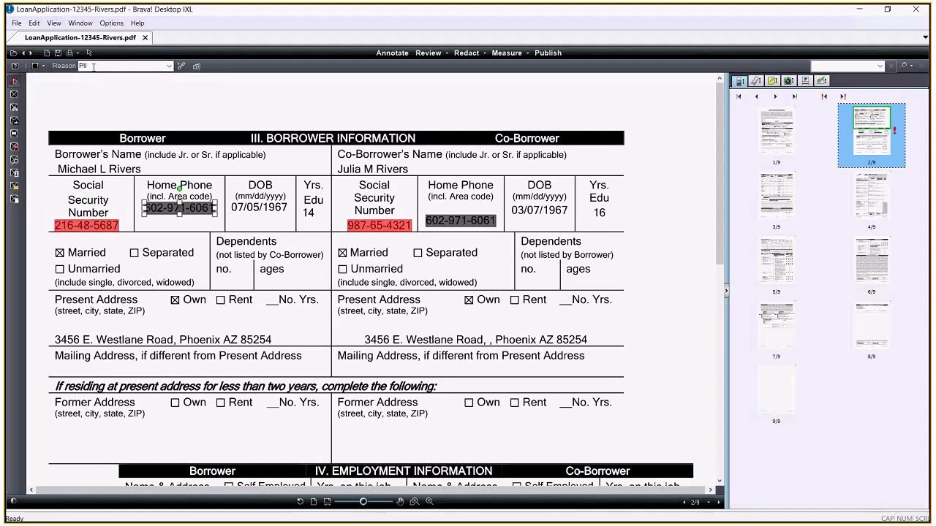
pyautogui.click(379, 225)
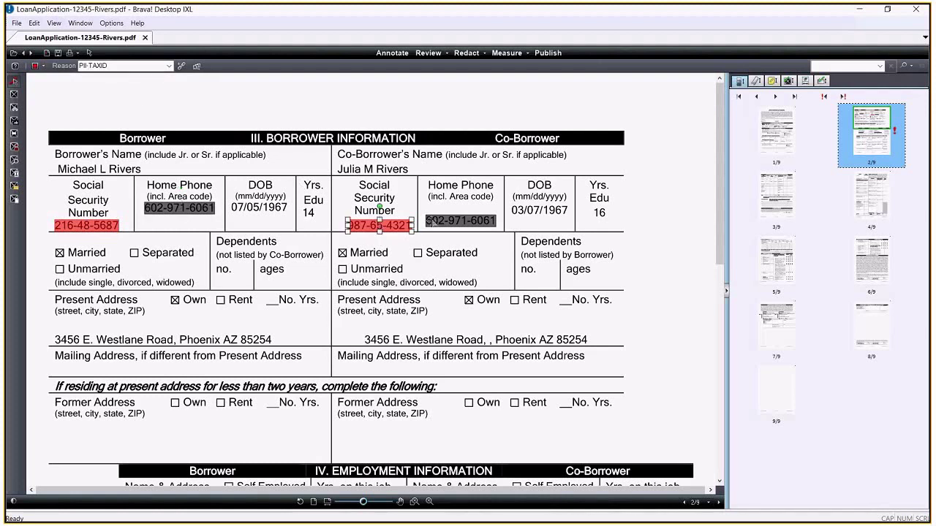
pyautogui.click(459, 224)
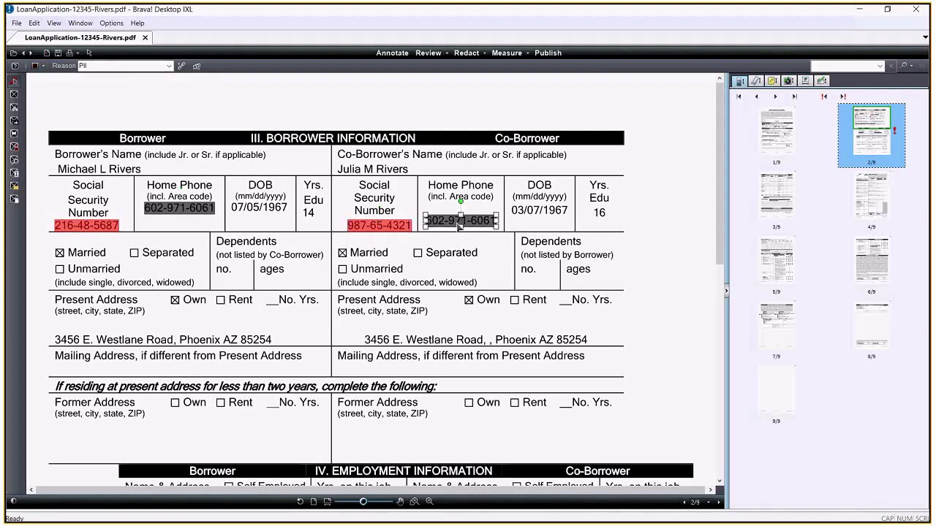
# On page 4, automatically redact the Chase Bank Visa and American Express card account numbers.
pyautogui.click(870, 196)
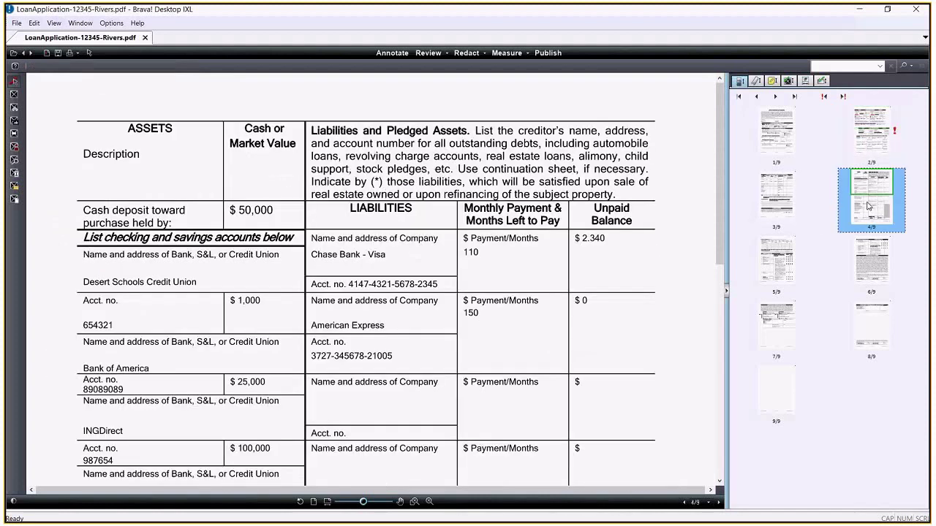
pyautogui.click(12, 189)
pyautogui.click(418, 354)
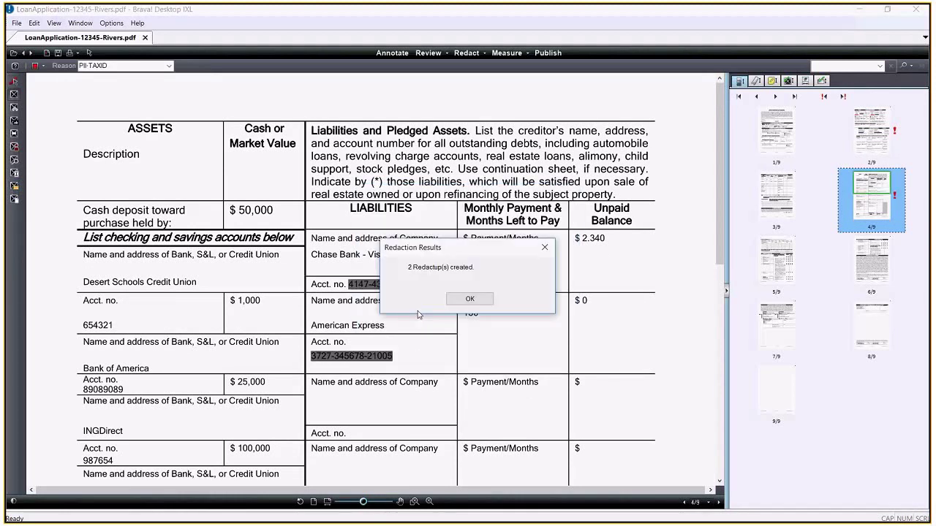
pyautogui.click(470, 299)
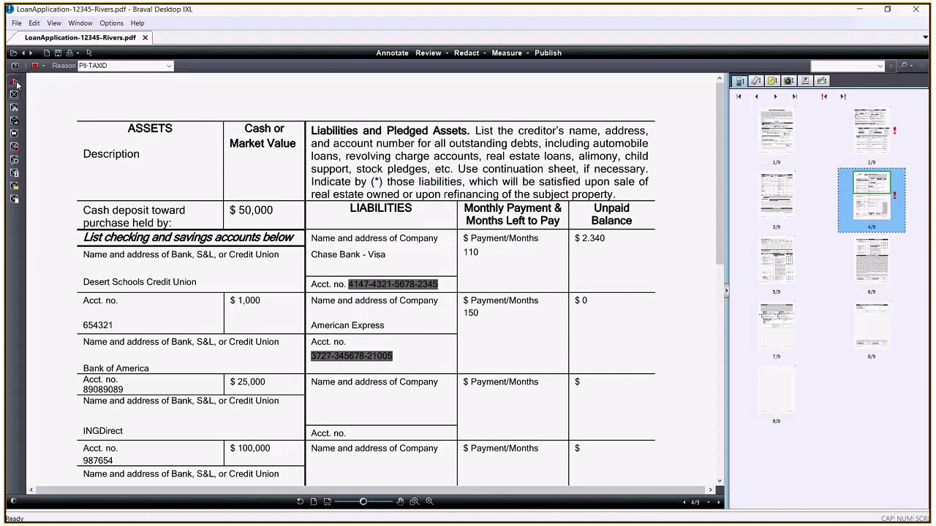
# Set the Chase Bank Visa account number redaction to red with the reason PII.
pyautogui.click(359, 285)
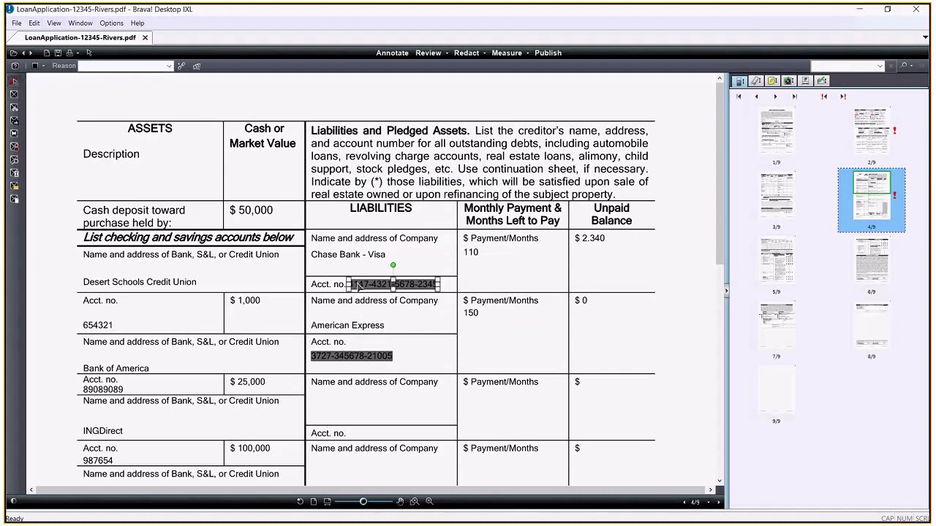
pyautogui.click(38, 66)
pyautogui.click(55, 79)
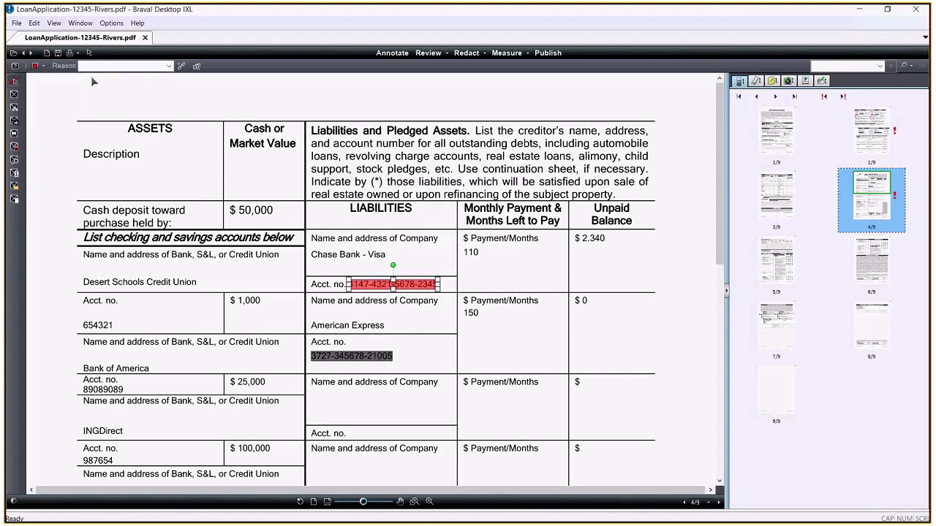
pyautogui.click(168, 66)
pyautogui.click(147, 98)
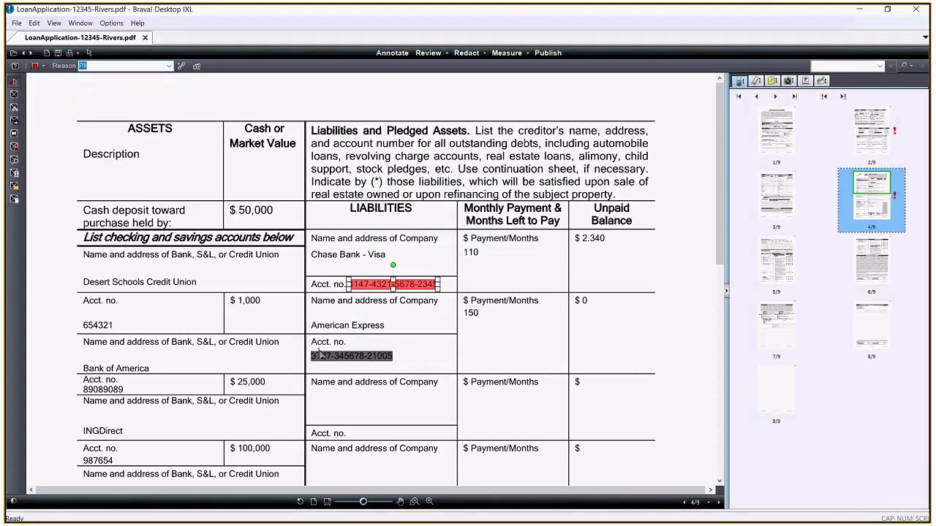
# Set the American Express account number redaction to red with the reason PII.
pyautogui.click(323, 360)
pyautogui.click(323, 360)
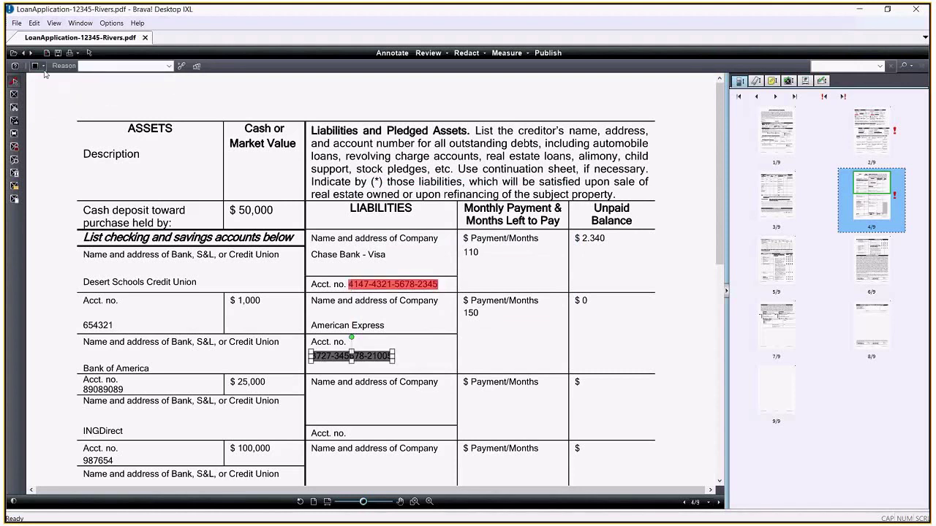
pyautogui.click(168, 66)
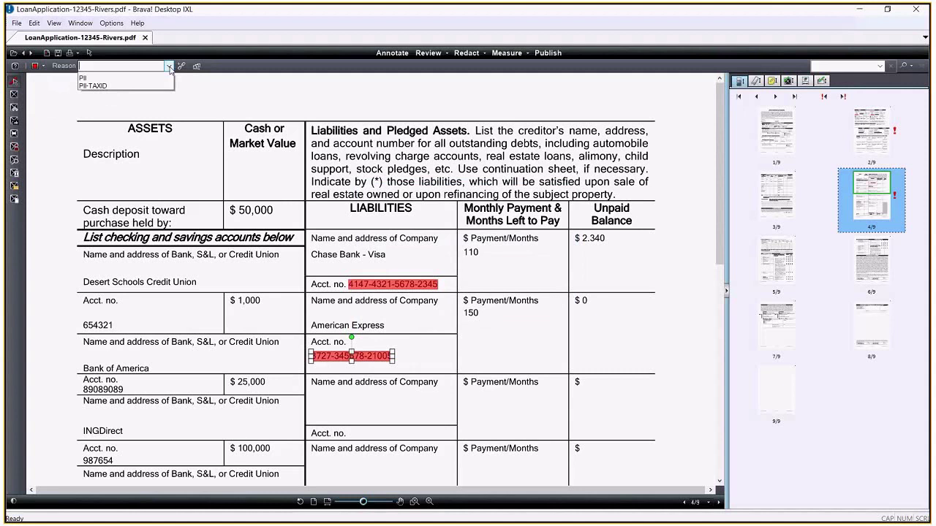
pyautogui.click(110, 89)
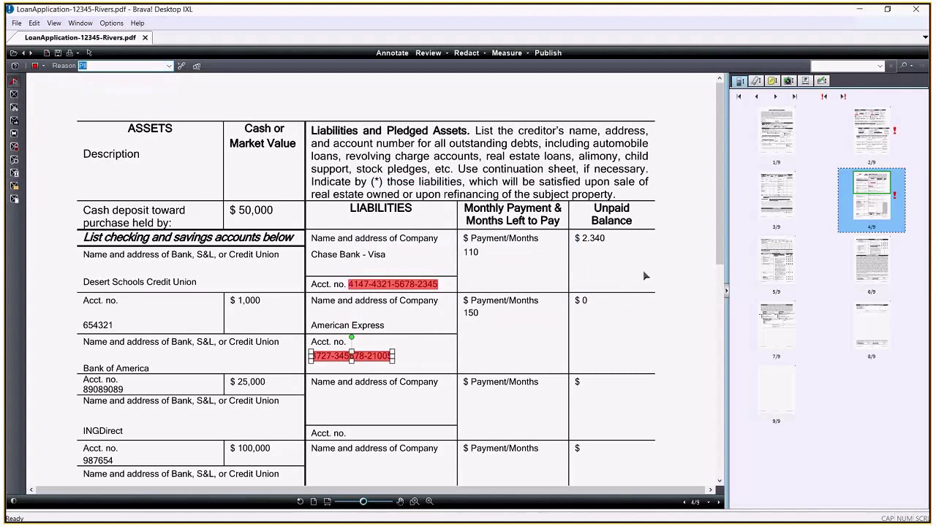
# On page 2, redact the street part of the borrower's and co-borrower's present addresses in black with the reason PII.
pyautogui.click(874, 137)
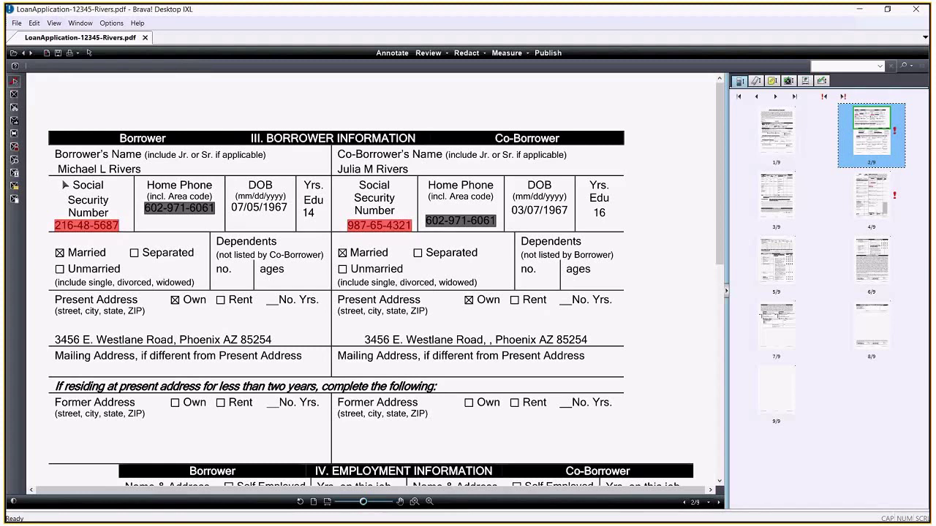
pyautogui.click(14, 121)
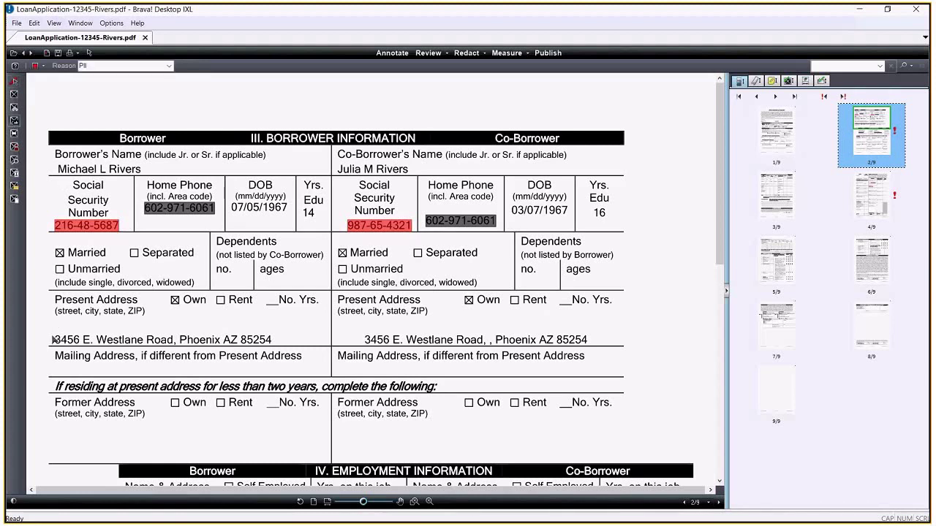
pyautogui.click(42, 71)
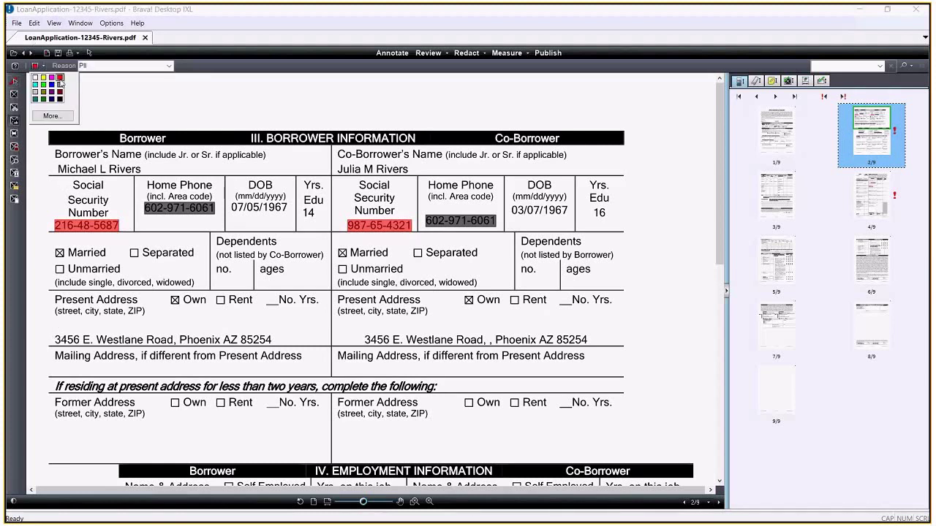
pyautogui.click(54, 101)
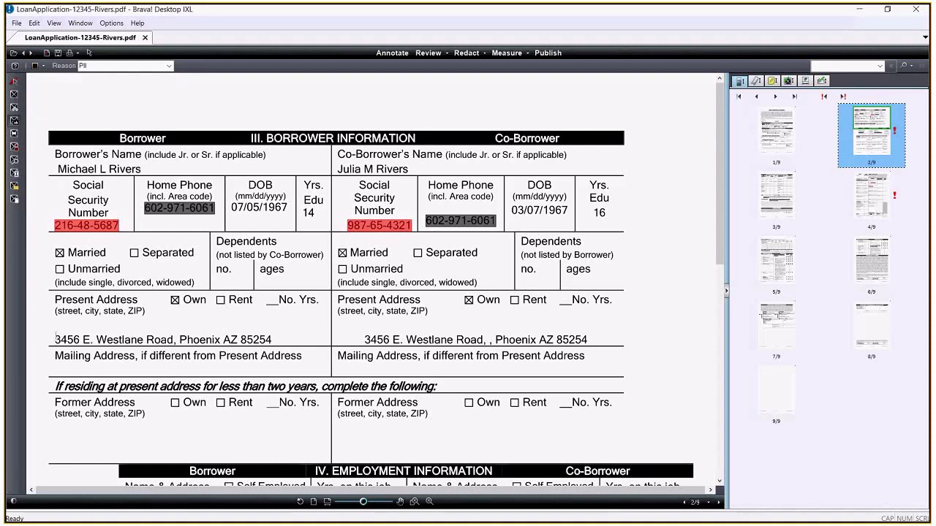
pyautogui.moveTo(55, 339); pyautogui.dragTo(174, 340)
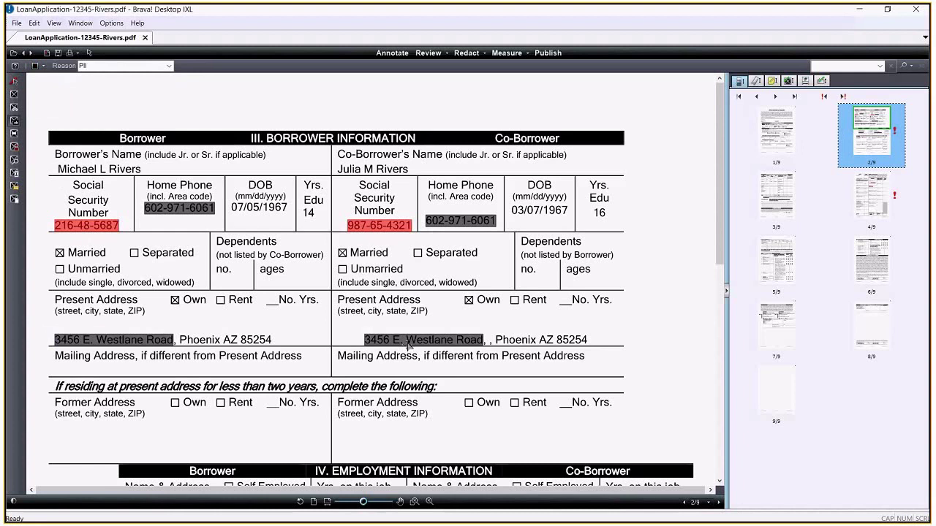
# On page 3, redact the Borrower, Co-Borrower and Total columns plus the present rent entry with one polygon area, from Base Empl. Income to Total.
pyautogui.click(781, 212)
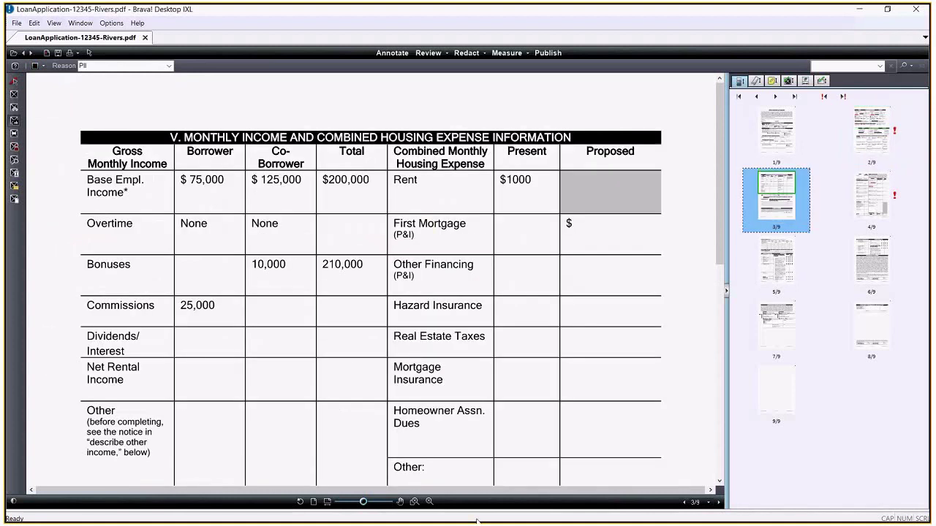
pyautogui.click(413, 502)
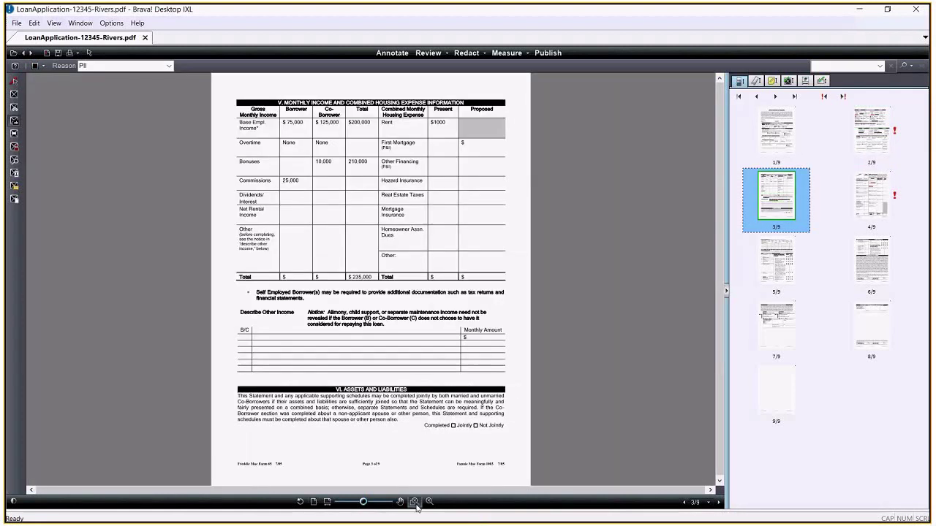
pyautogui.click(415, 503)
pyautogui.moveTo(374, 269); pyautogui.dragTo(512, 303)
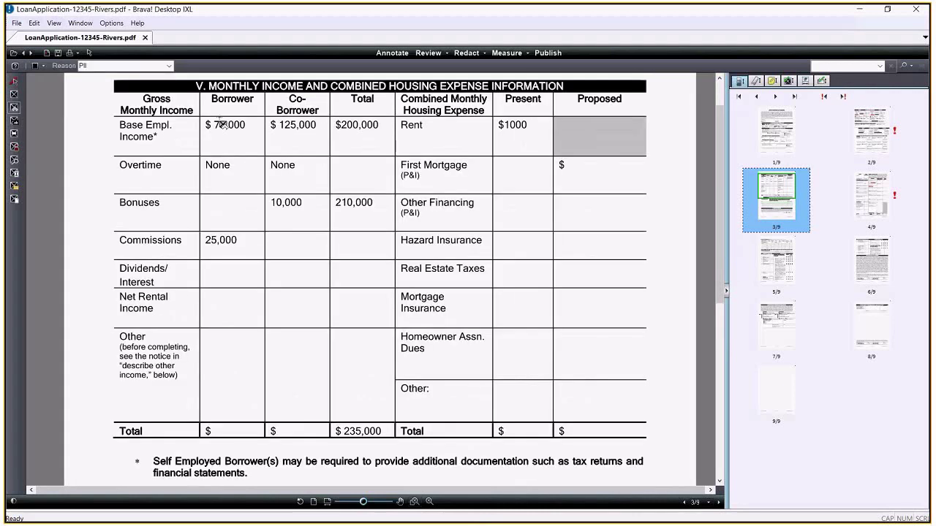
pyautogui.moveTo(209, 114)
pyautogui.mouseDown()
pyautogui.moveTo(560, 119)
pyautogui.moveTo(556, 162)
pyautogui.moveTo(398, 162)
pyautogui.moveTo(408, 245)
pyautogui.moveTo(402, 441)
pyautogui.moveTo(314, 457)
pyautogui.moveTo(204, 441)
pyautogui.mouseUp()
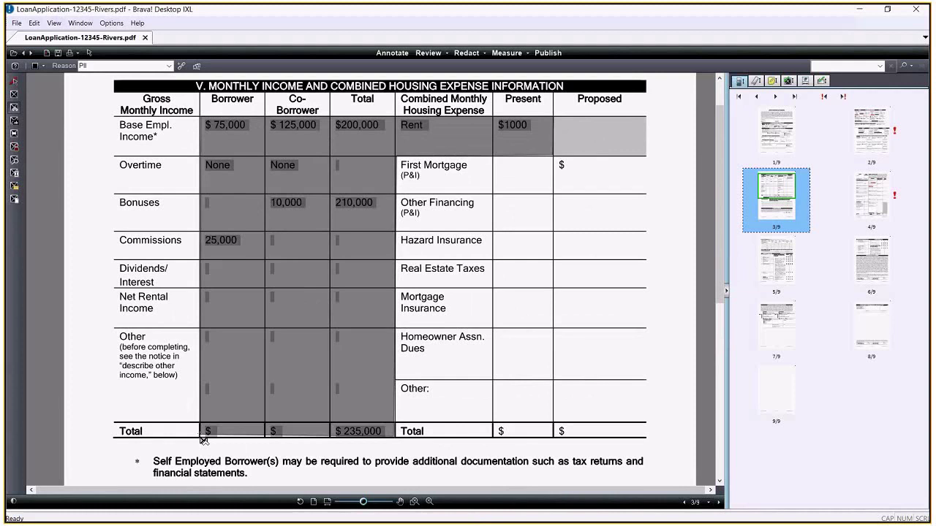
# On page 4, draw area redactions over the Desert Schools Credit Union, Bank of America and INGDirect account numbers.
pyautogui.click(867, 212)
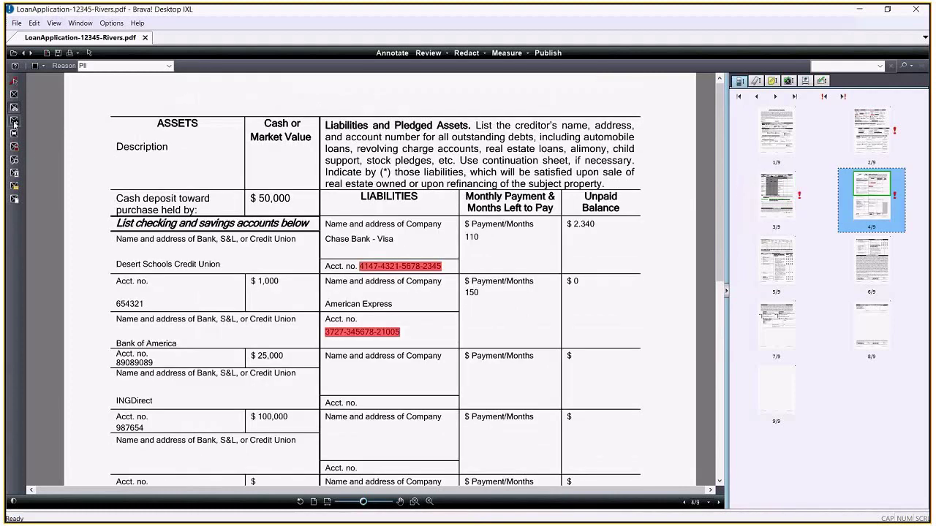
pyautogui.click(14, 93)
pyautogui.moveTo(114, 296); pyautogui.dragTo(148, 310)
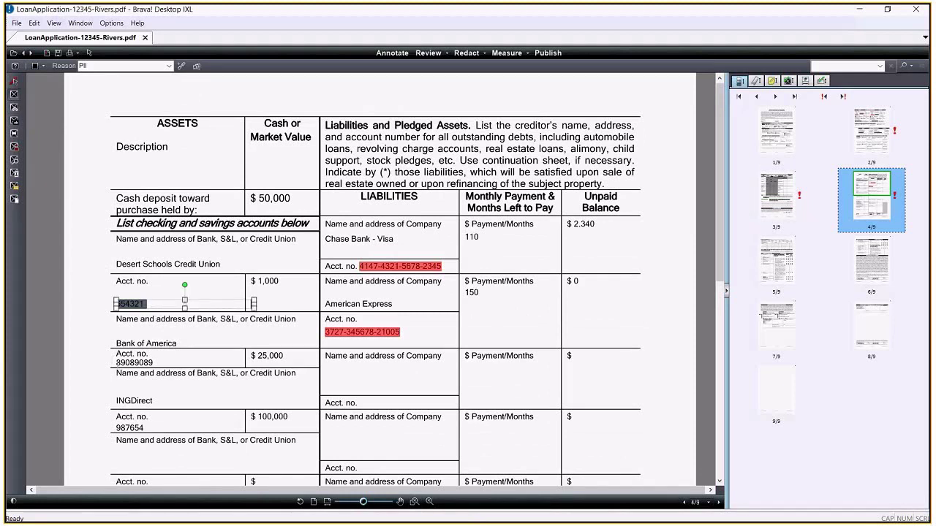
pyautogui.moveTo(115, 357); pyautogui.dragTo(151, 368)
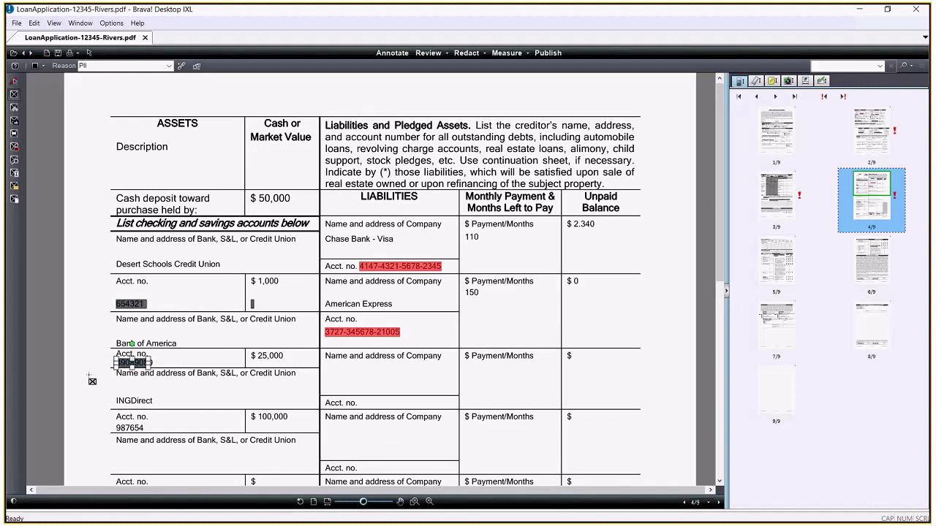
pyautogui.moveTo(152, 363); pyautogui.dragTo(156, 363)
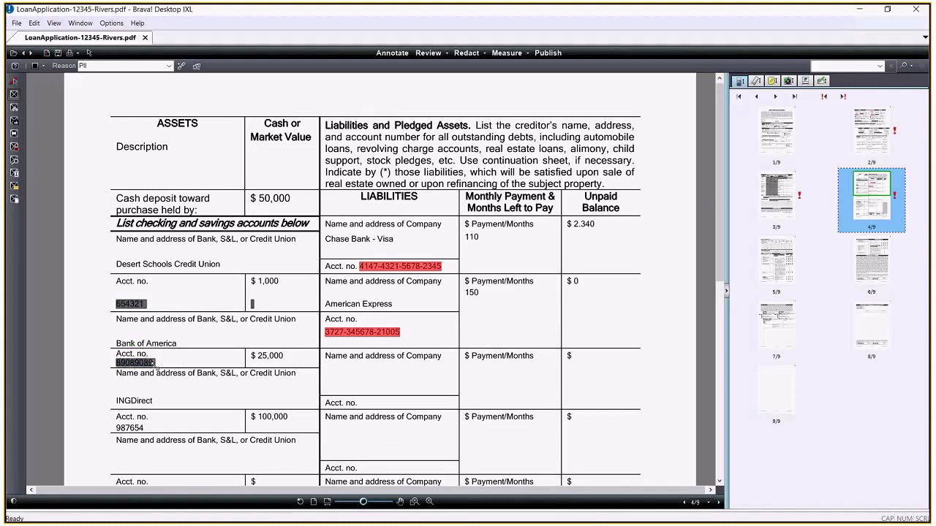
pyautogui.click(108, 424)
pyautogui.moveTo(109, 423); pyautogui.dragTo(159, 433)
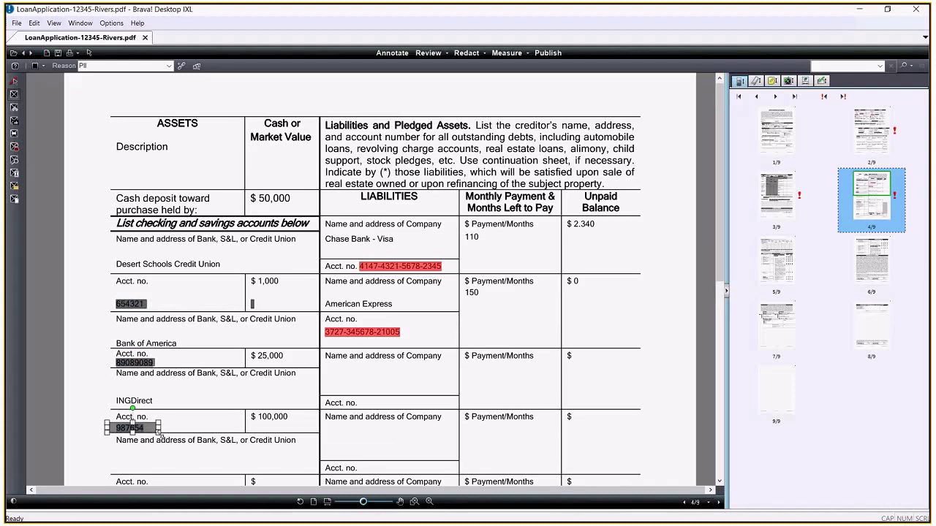
# On page 6, draw area redactions over the borrower's and co-borrower's signatures.
pyautogui.click(863, 277)
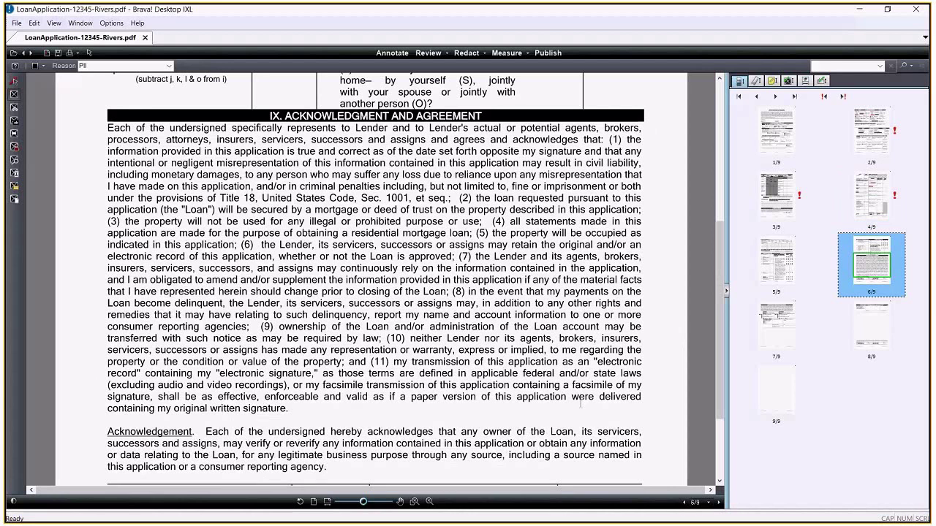
pyautogui.scroll(-3, 581, 402)
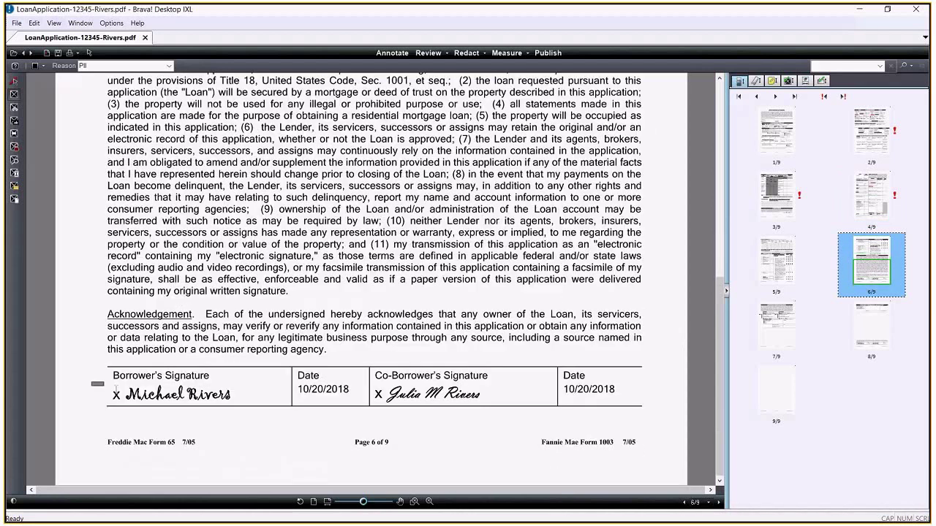
pyautogui.moveTo(115, 386); pyautogui.dragTo(265, 411)
pyautogui.moveTo(365, 382); pyautogui.dragTo(518, 416)
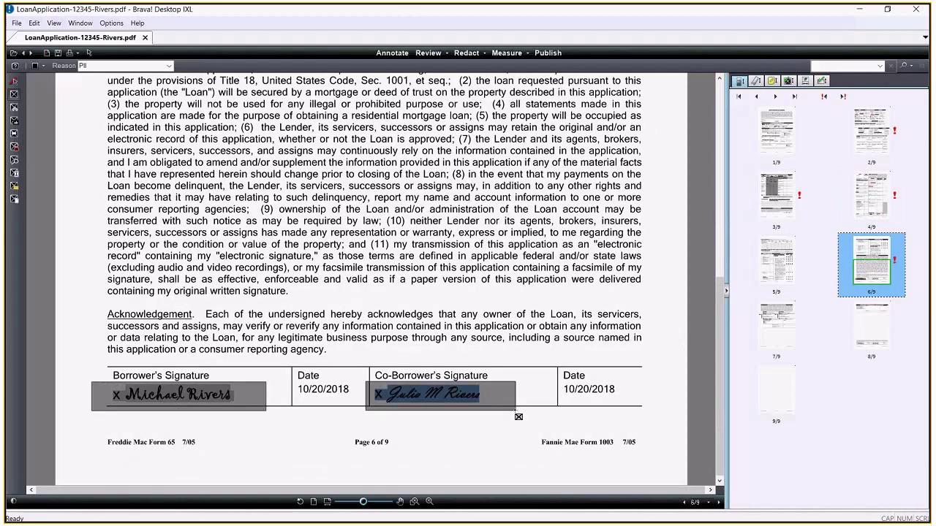
# Redact all of page 7 in black with the reason PII, leaving the Section X heading and its introductory paragraph unredacted.
pyautogui.click(777, 332)
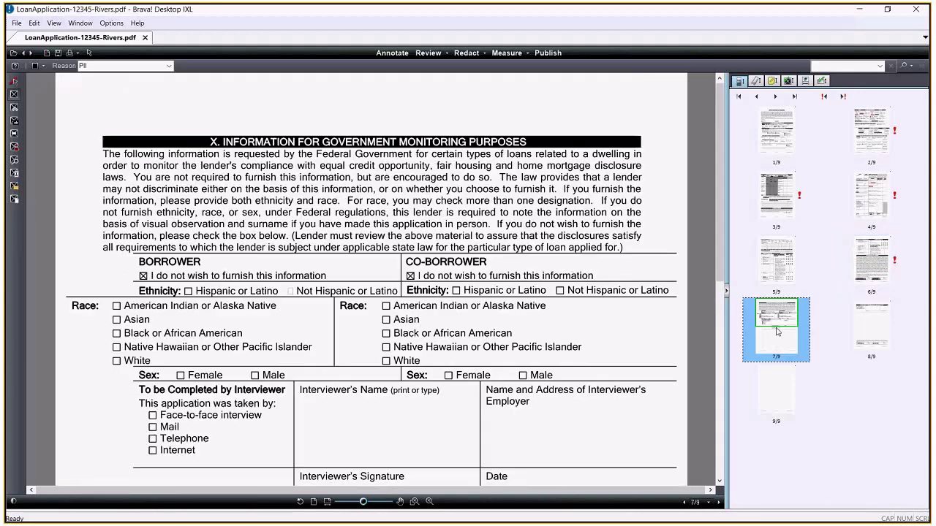
pyautogui.click(314, 503)
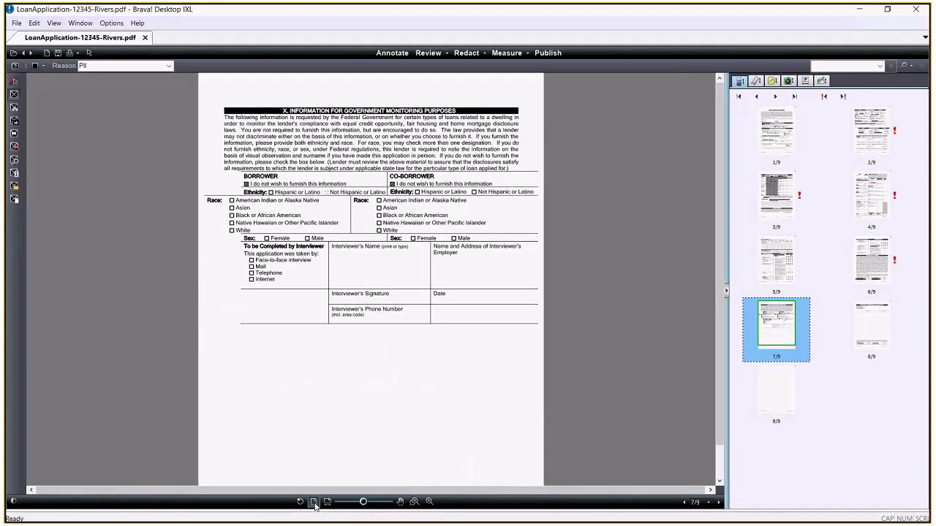
pyautogui.click(13, 199)
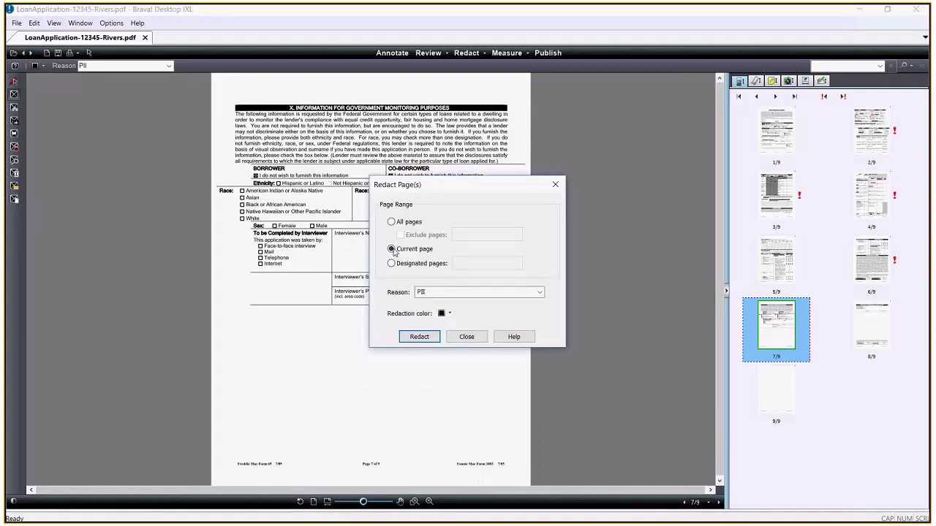
pyautogui.click(420, 337)
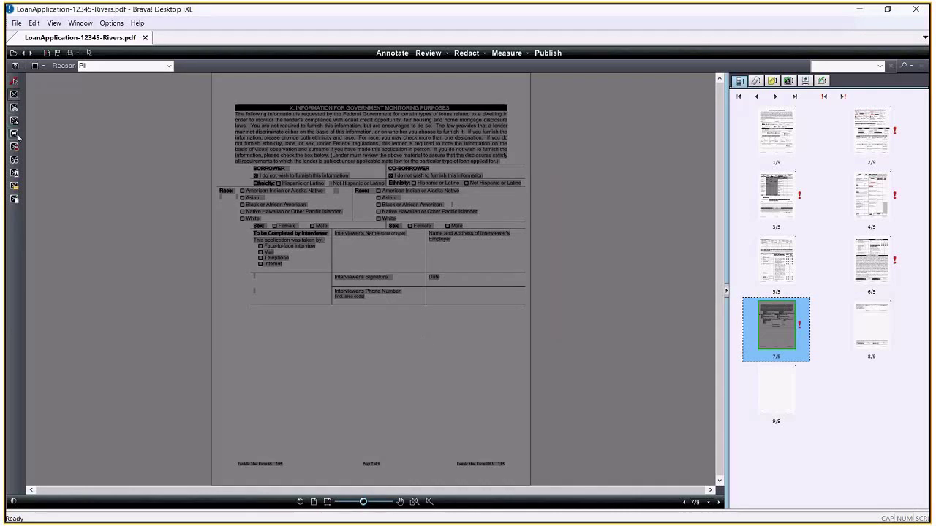
pyautogui.click(14, 133)
pyautogui.moveTo(217, 97); pyautogui.dragTo(526, 167)
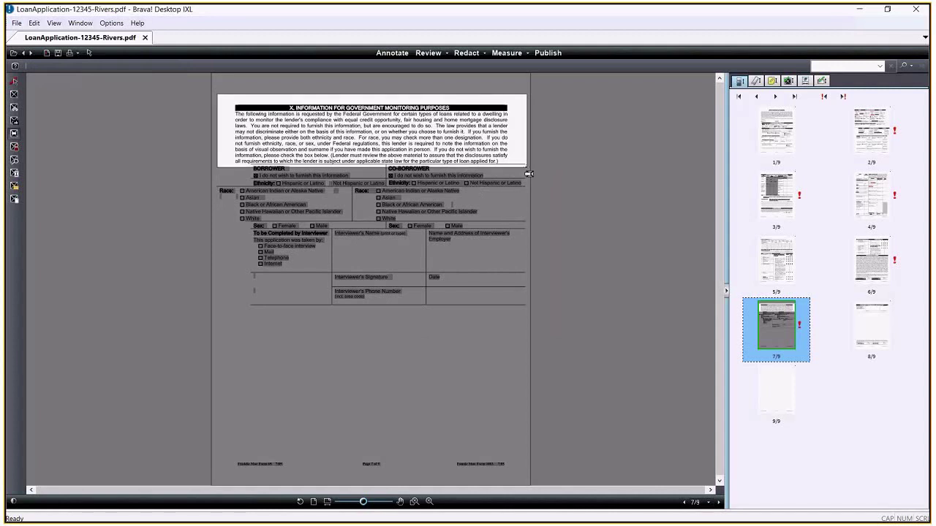
# Verify all redactions one by one, from the first redaction on page 2 through the co-borrower's email address.
pyautogui.click(866, 147)
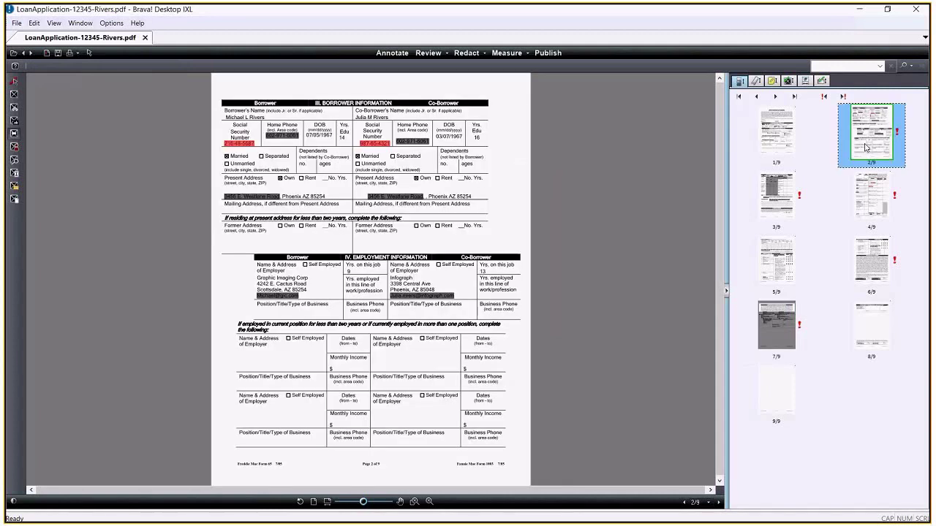
pyautogui.click(789, 82)
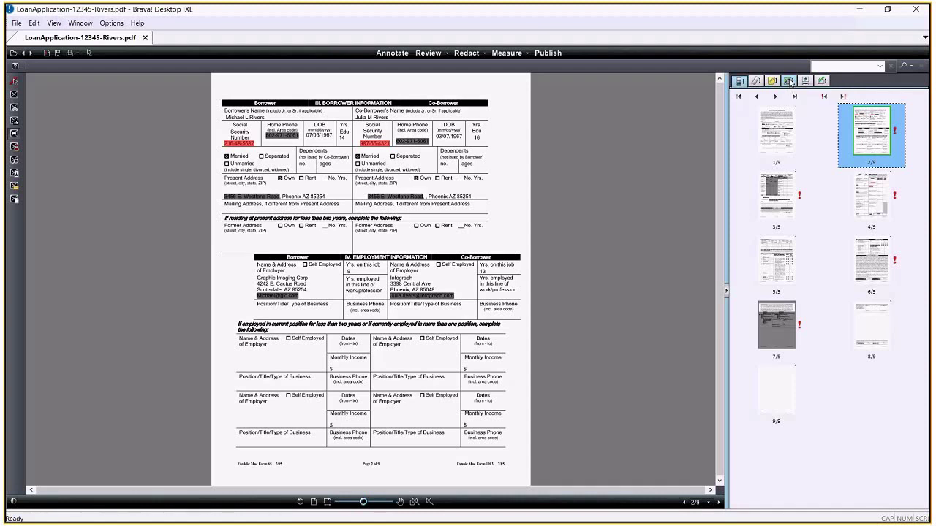
pyautogui.click(789, 81)
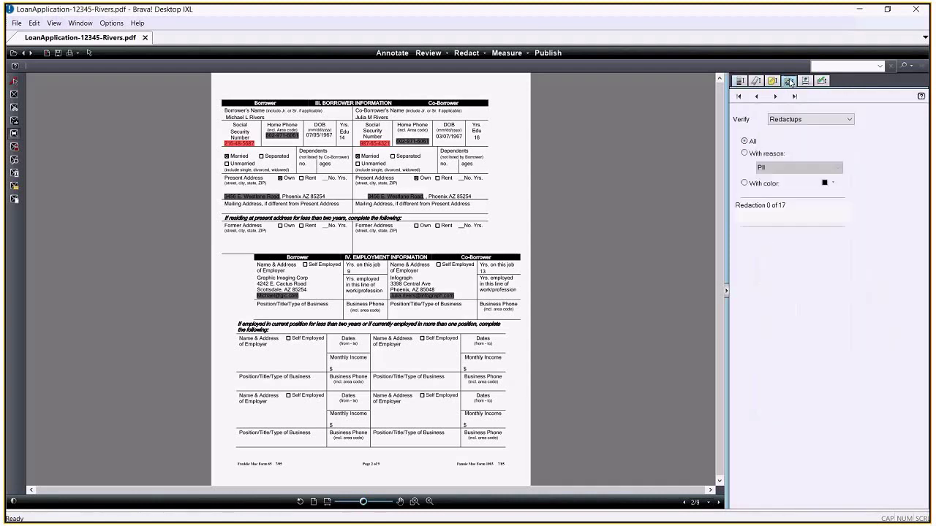
pyautogui.click(740, 98)
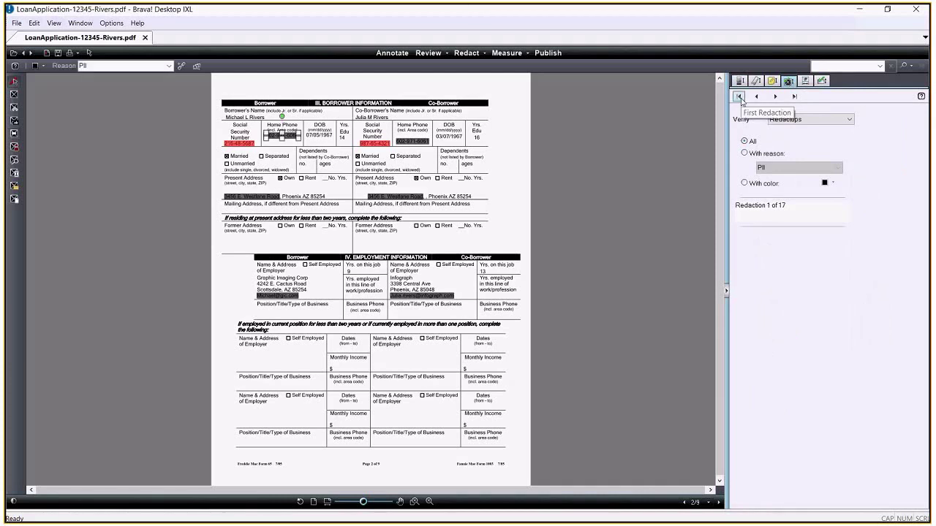
pyautogui.click(775, 97)
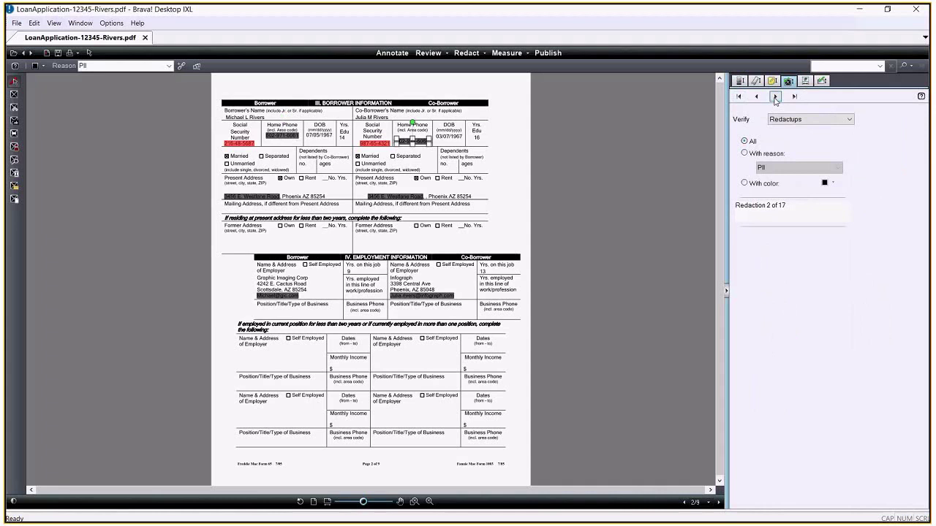
pyautogui.click(775, 98)
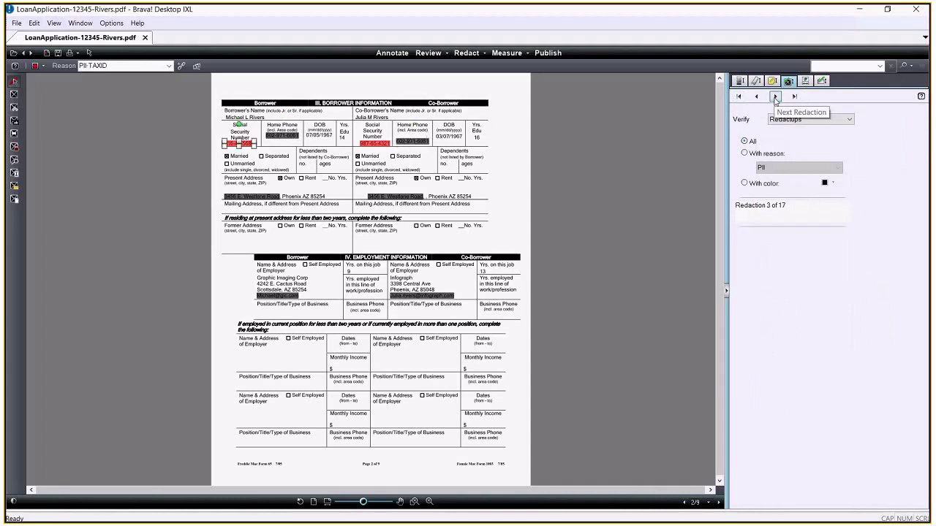
pyautogui.click(775, 98)
pyautogui.click(775, 97)
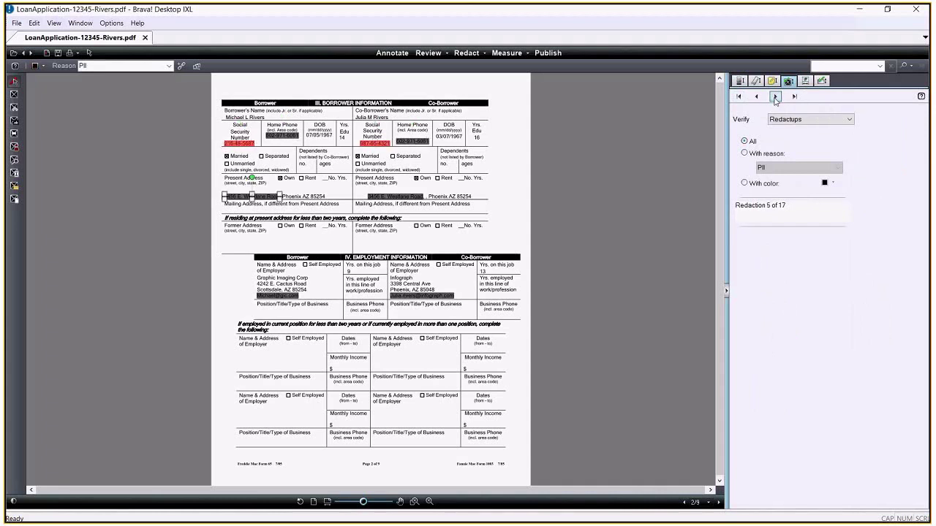
pyautogui.click(775, 97)
pyautogui.click(775, 97)
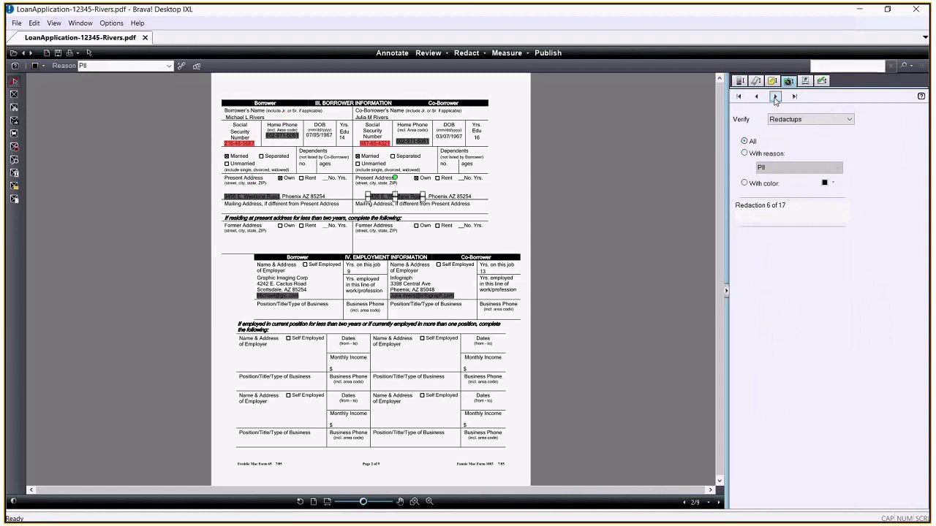
pyautogui.click(775, 97)
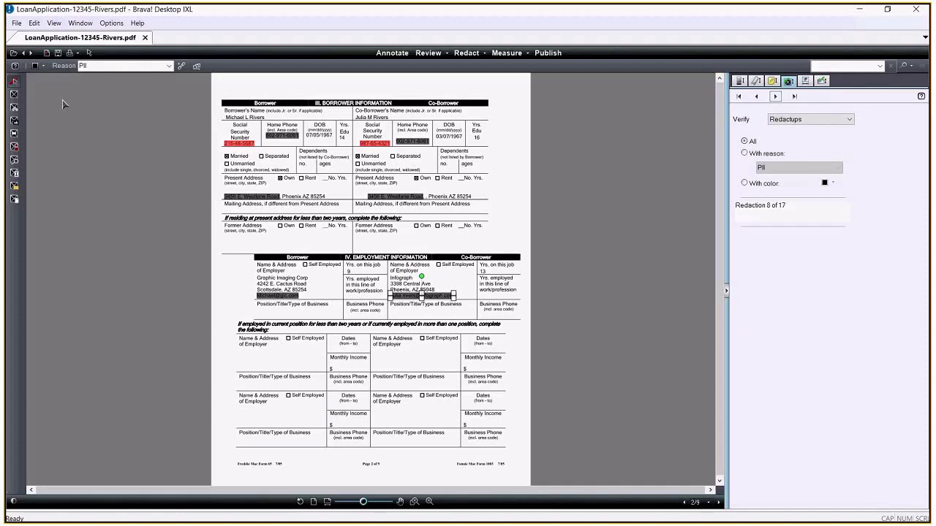
# Save the redactions as an XRL markup file under the suggested name in the loan application's folder.
pyautogui.click(57, 56)
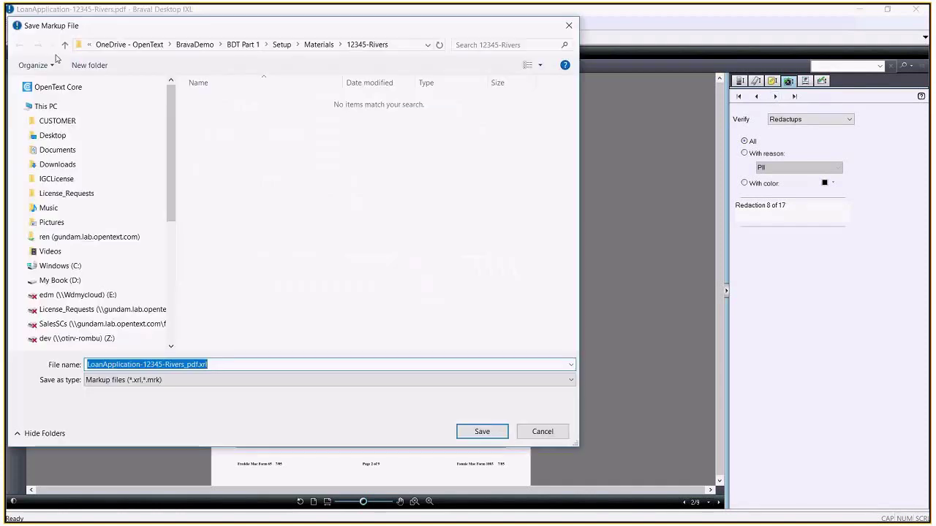
pyautogui.click(481, 432)
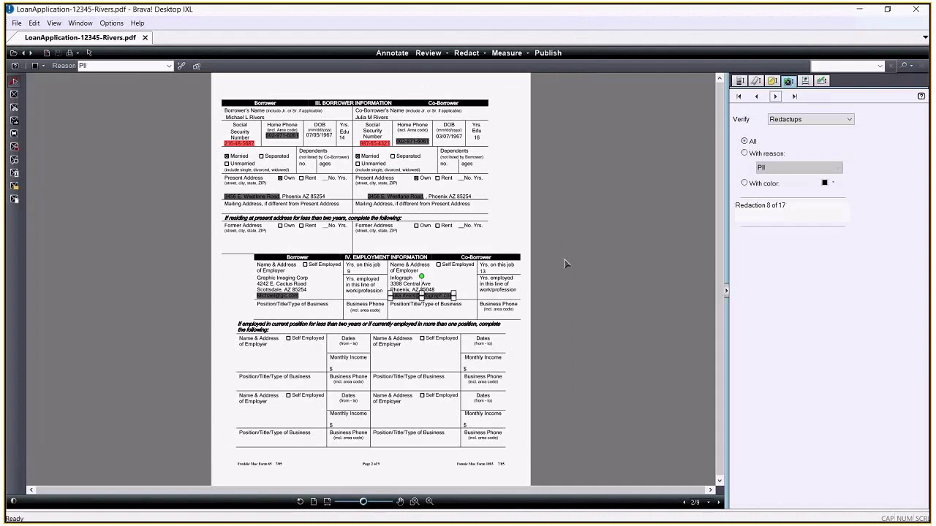
# Publish the document to PDF with a watermark reading REDACTED, saving it under the suggested name in the loan application's folder.
pyautogui.click(549, 53)
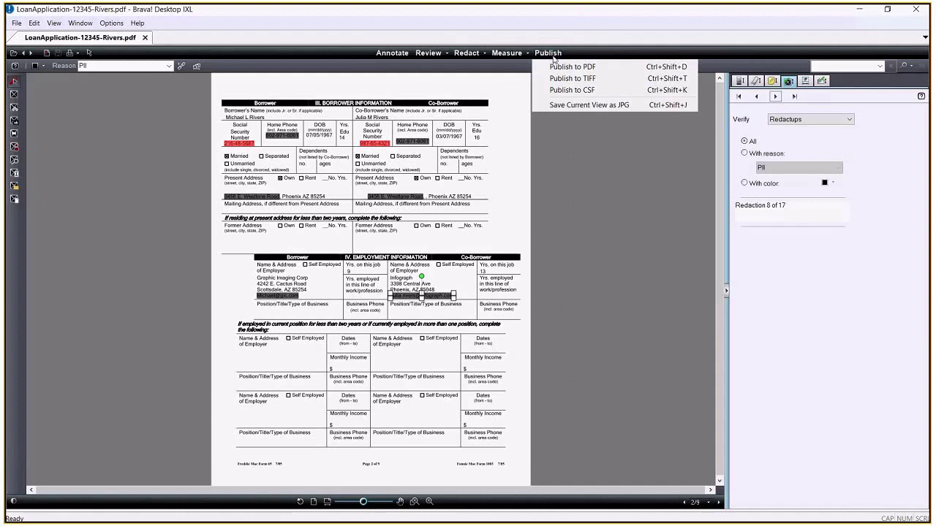
pyautogui.click(556, 65)
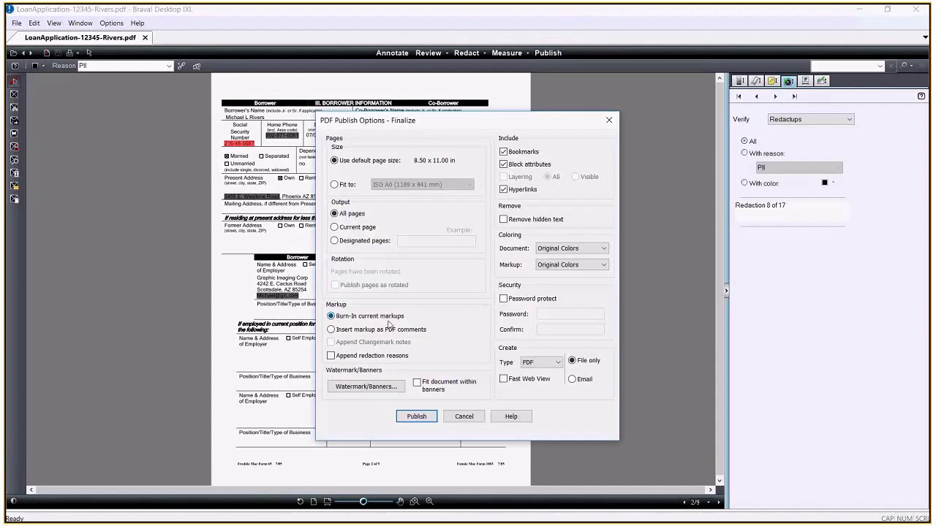
pyautogui.click(366, 386)
pyautogui.doubleClick(392, 202)
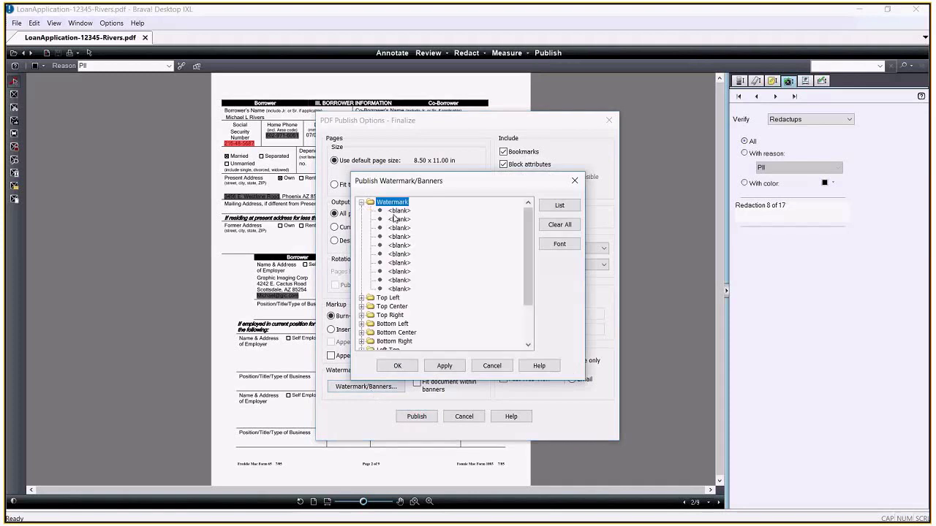
pyautogui.click(399, 211)
pyautogui.write('REDACT')
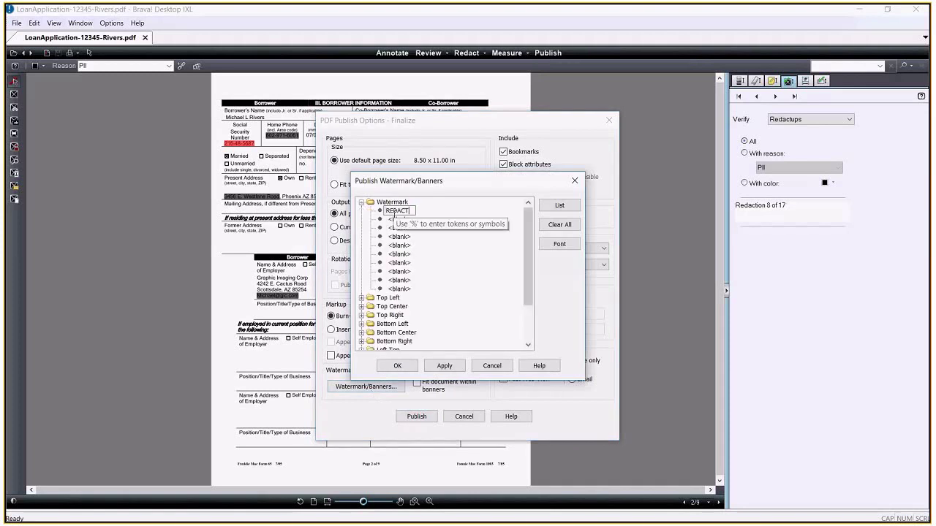
pyautogui.write('ED')
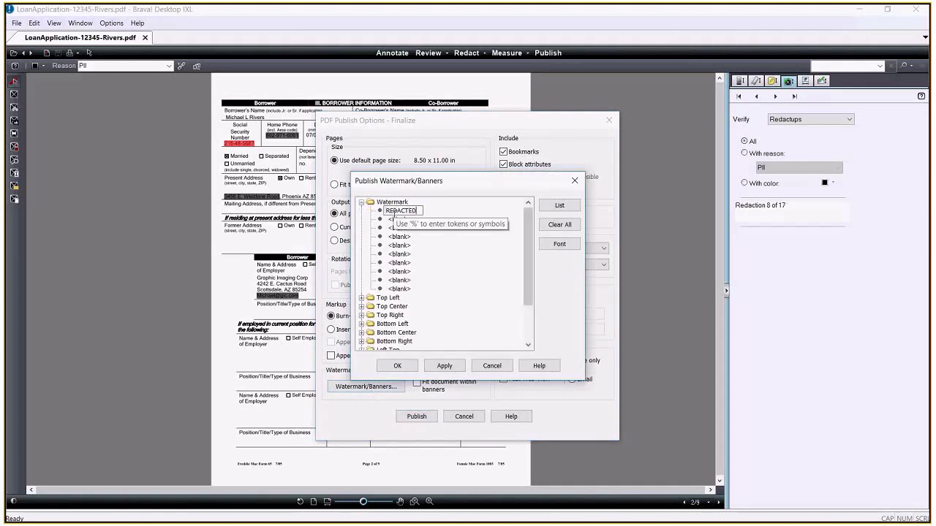
pyautogui.click(397, 366)
pyautogui.click(417, 416)
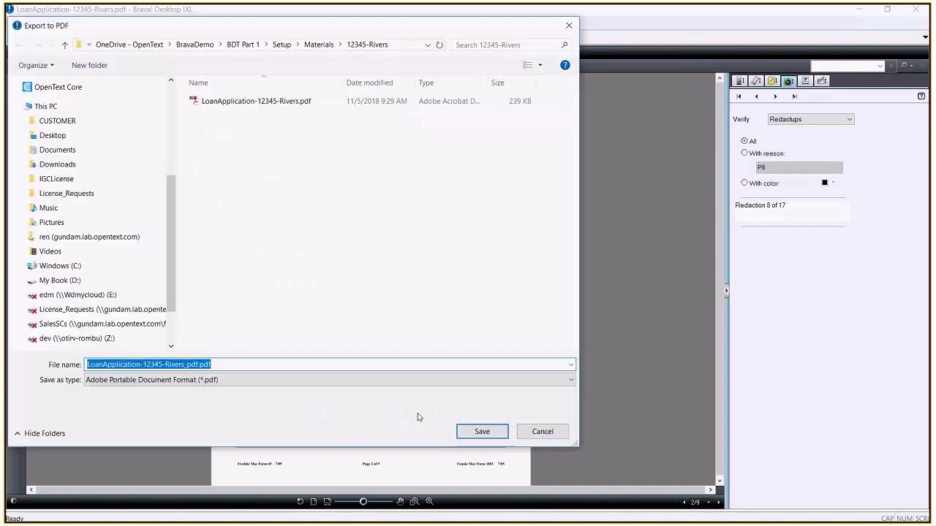
pyautogui.click(475, 433)
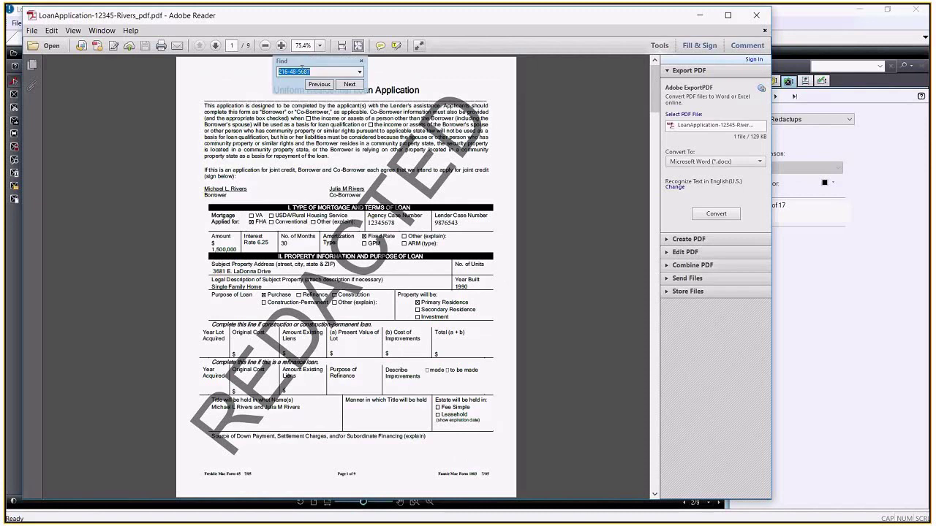
# In Adobe Reader, search the published PDF for the borrower's Social Security number and examine the redactions on page 2.
pyautogui.click(349, 85)
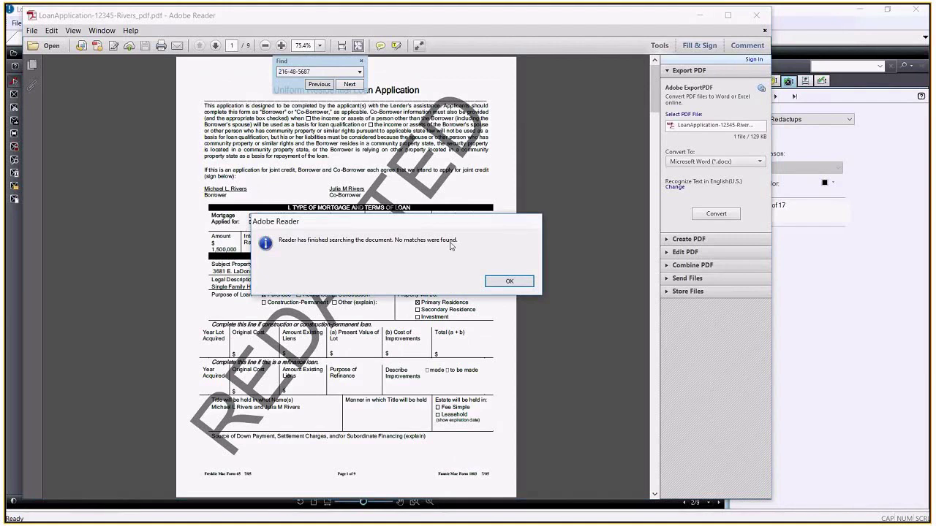
pyautogui.click(510, 281)
pyautogui.scroll(-1, 521, 286)
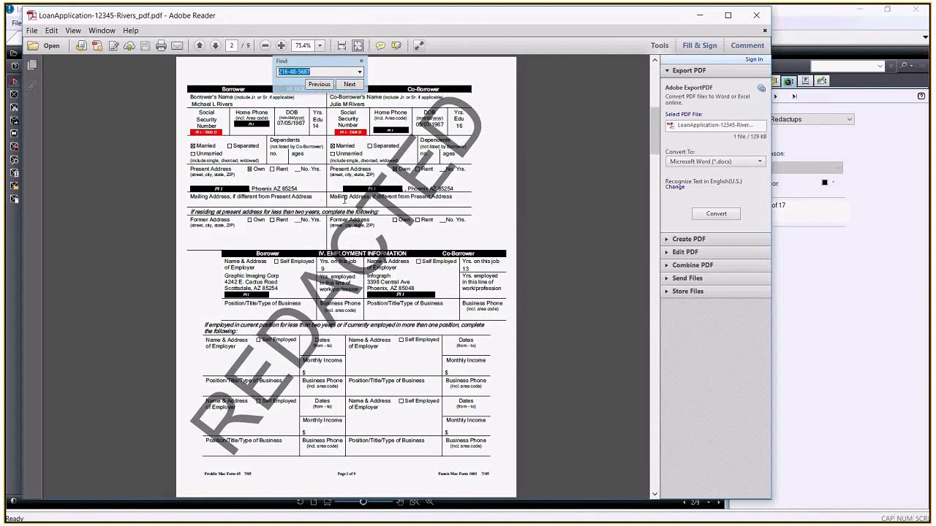
pyautogui.scroll(2, 345, 199)
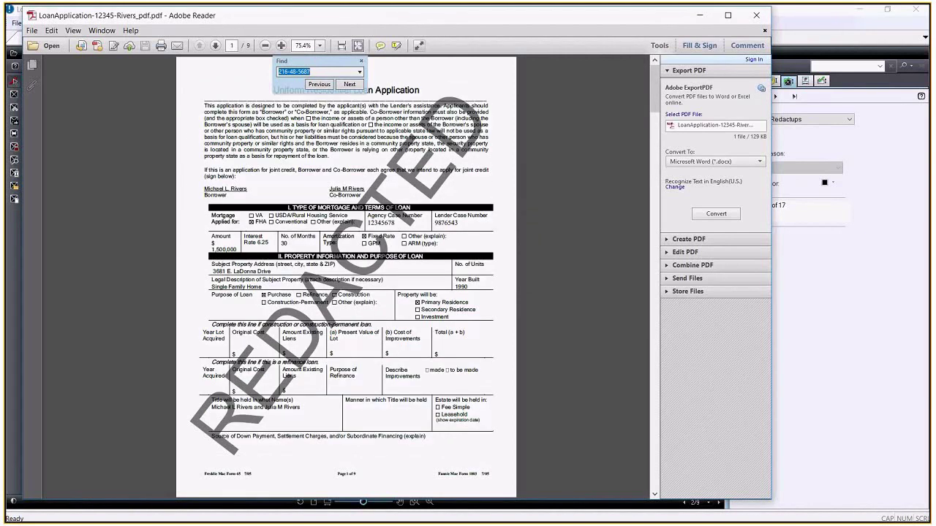